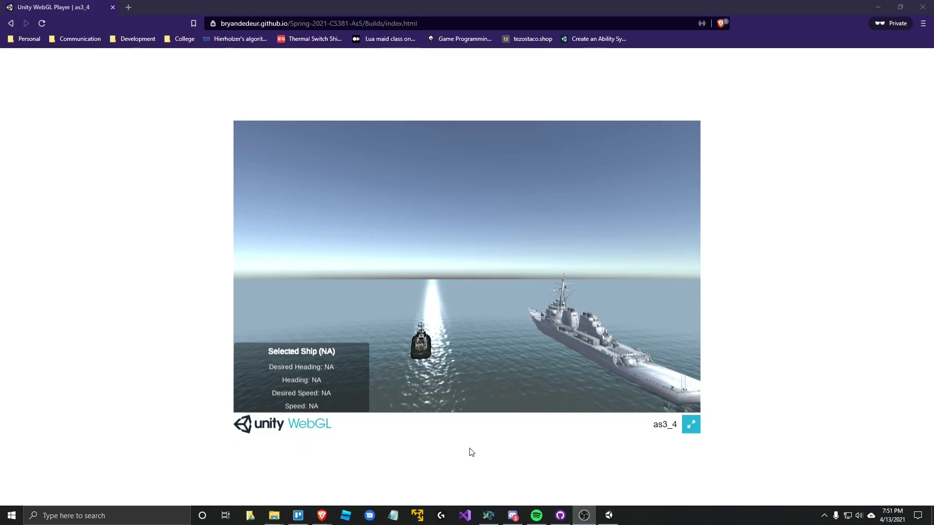
Rotate the camera around the tugboat and destroyer in the browser game using the Q and A keys
click(503, 323)
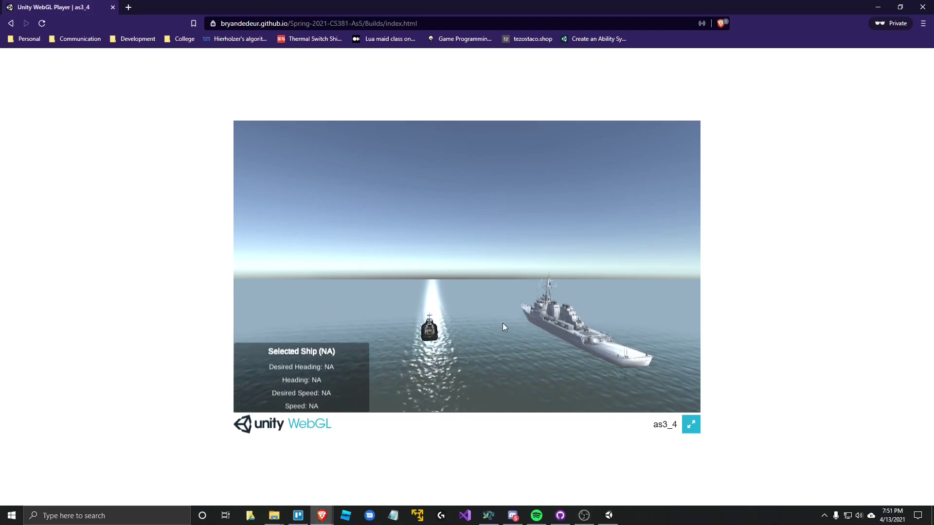
key(q)
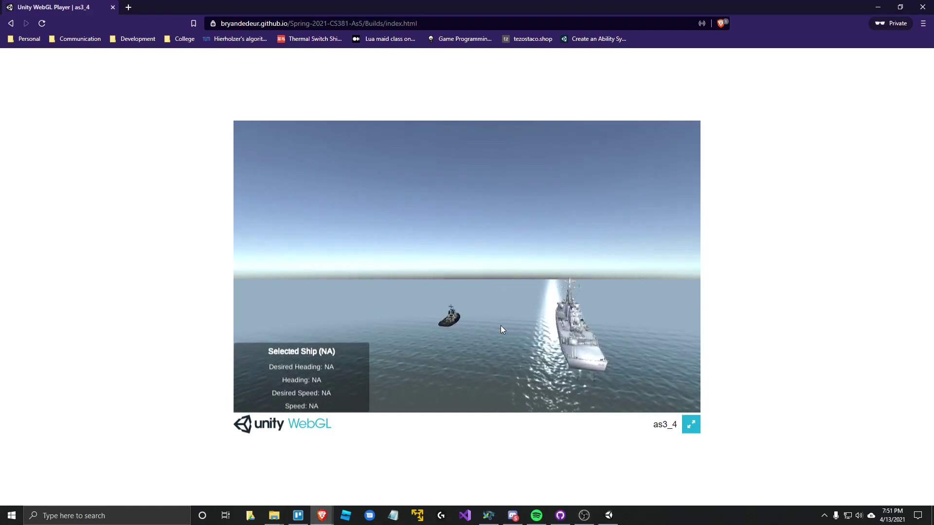
click(304, 23)
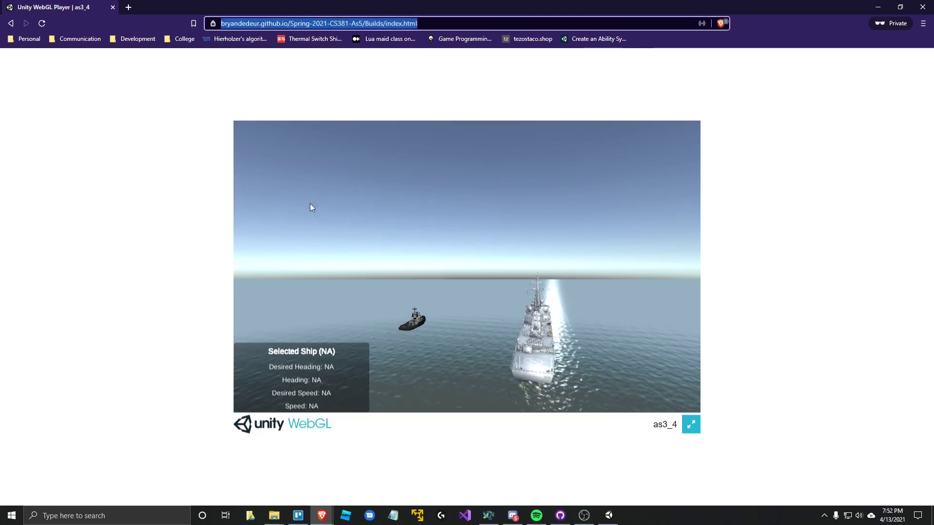
click(468, 347)
key(a)
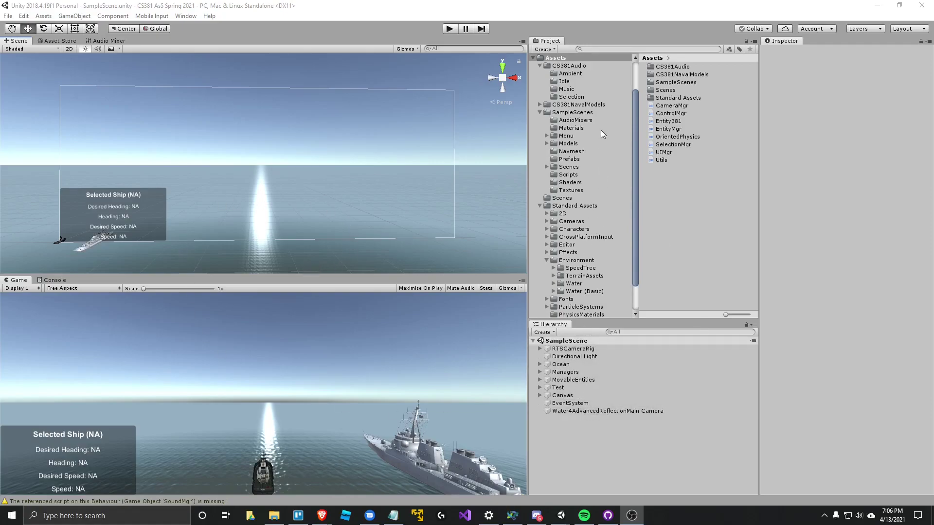
Reveal the project folder on disk with Show in Explorer on the Assets folder
scroll(602, 133, up, 3)
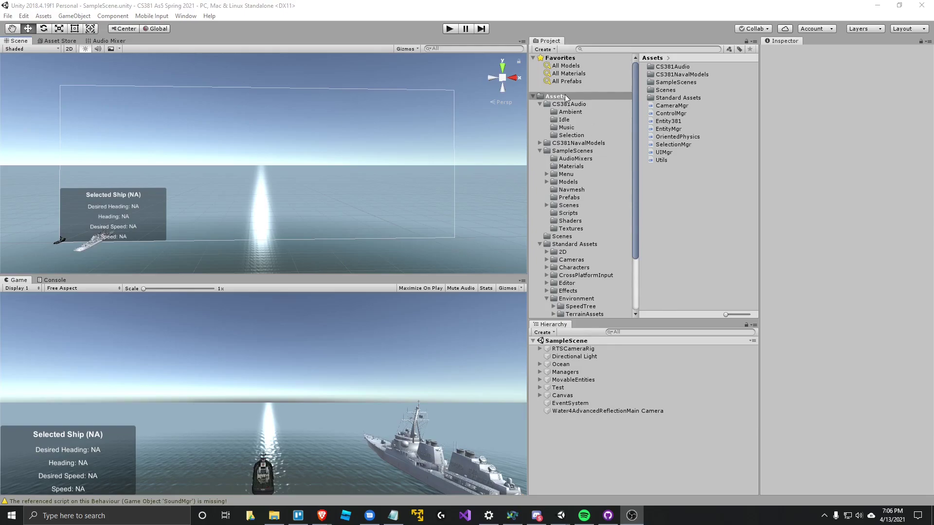
scroll(562, 138, down, 5)
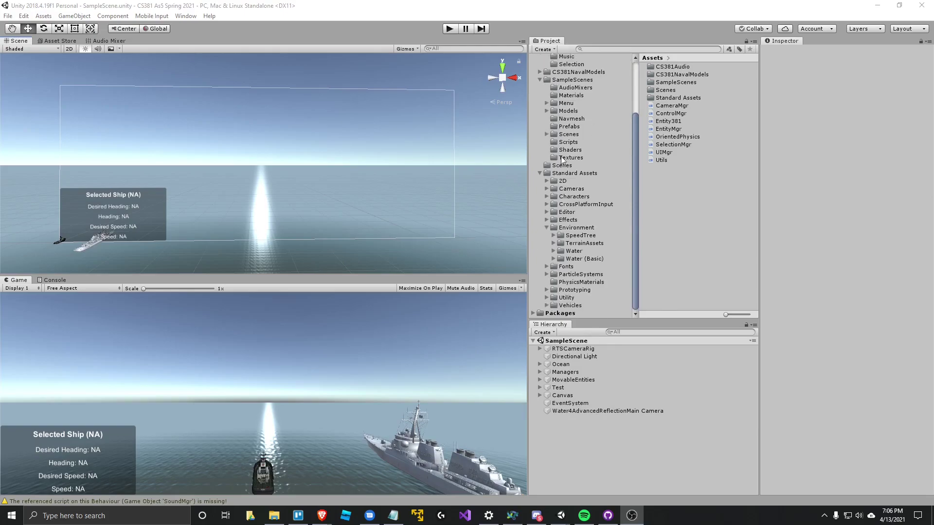
scroll(568, 121, up, 5)
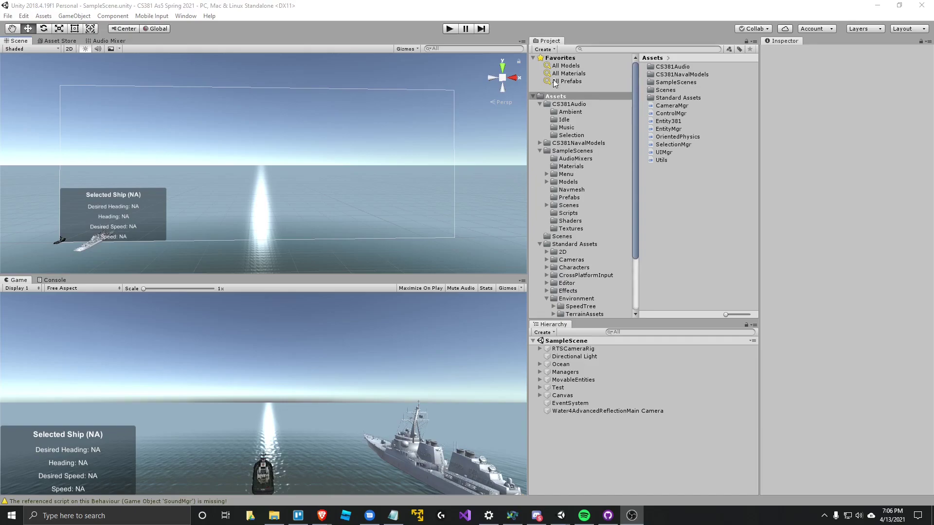
right_click(576, 97)
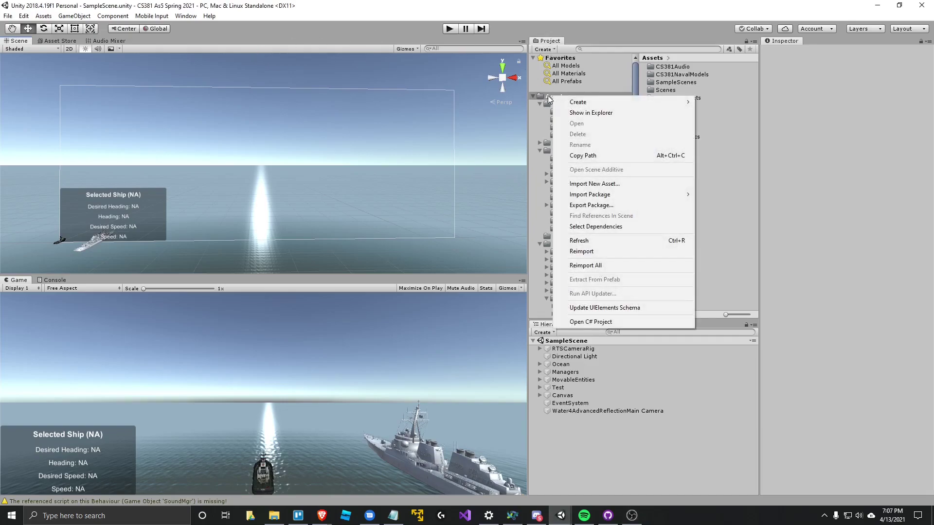
click(584, 115)
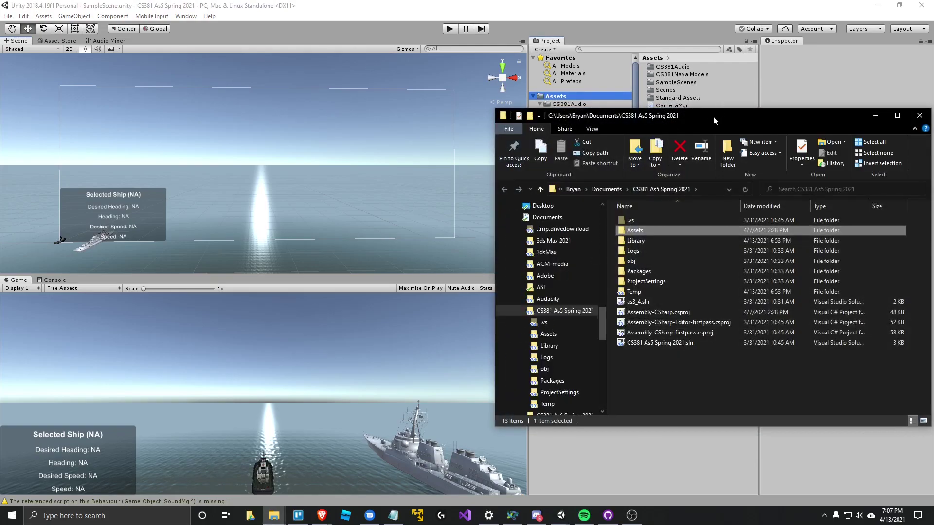
Select the twelve items from Assets to CS381 As5 Spring 2021.sln, then move the window right
drag(713, 116, 560, 106)
drag(514, 349, 485, 222)
click(514, 370)
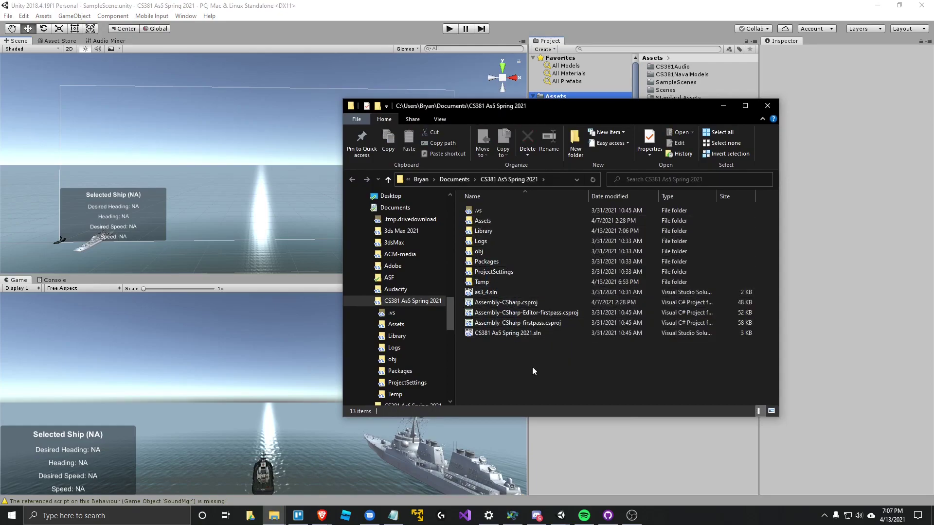
drag(532, 366, 484, 218)
click(534, 360)
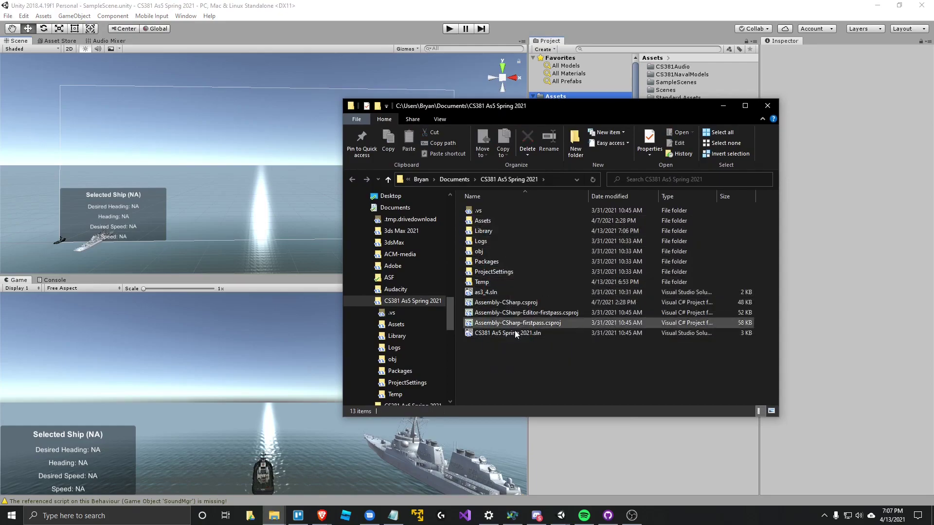
drag(495, 356, 476, 220)
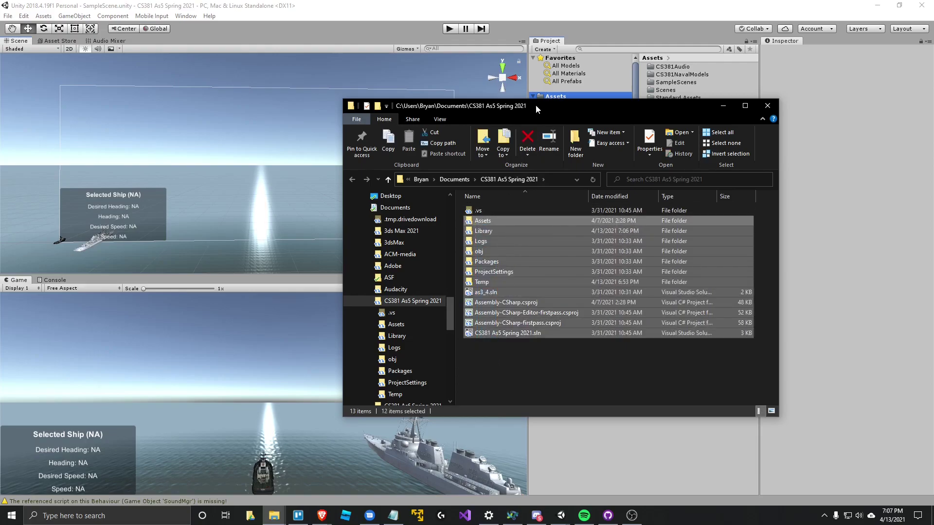
drag(536, 104, 681, 101)
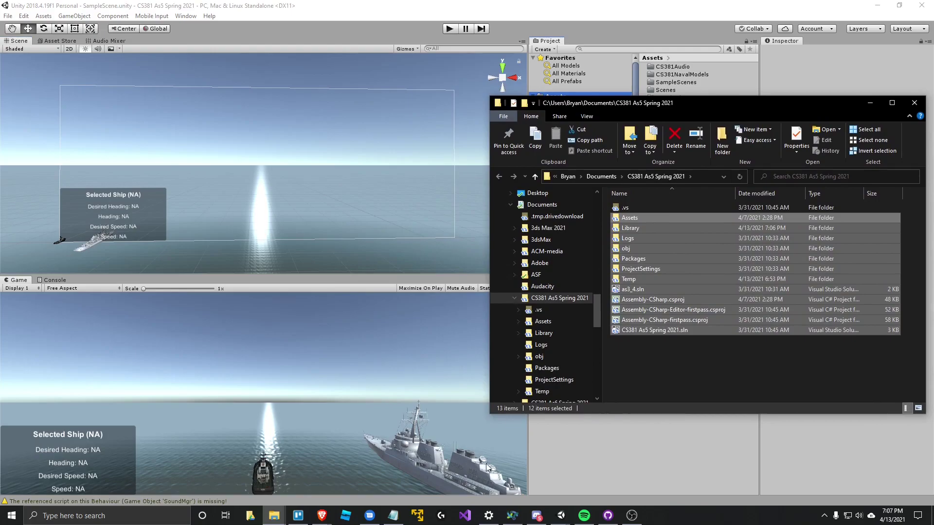
mouse_move(562, 518)
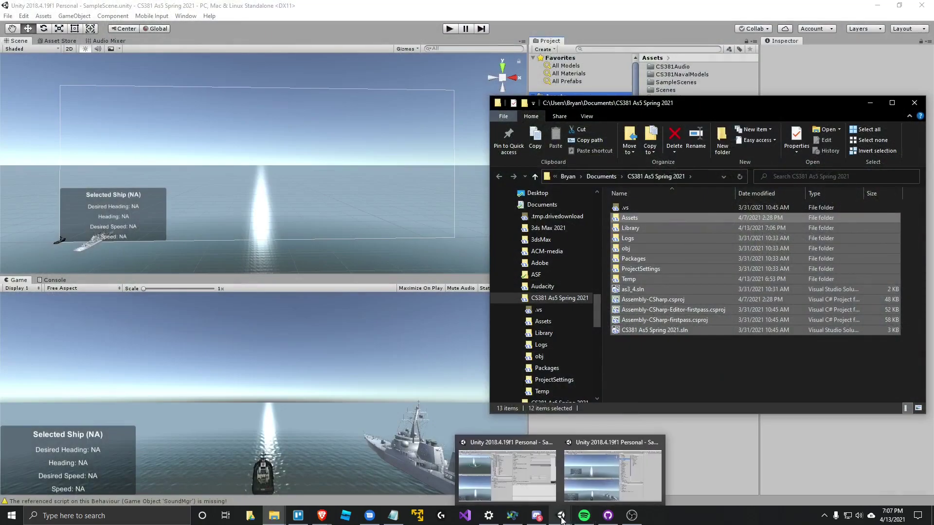
Bring up GitHub Desktop, minimize Unity, and show the add-repository options in the repository list
click(608, 515)
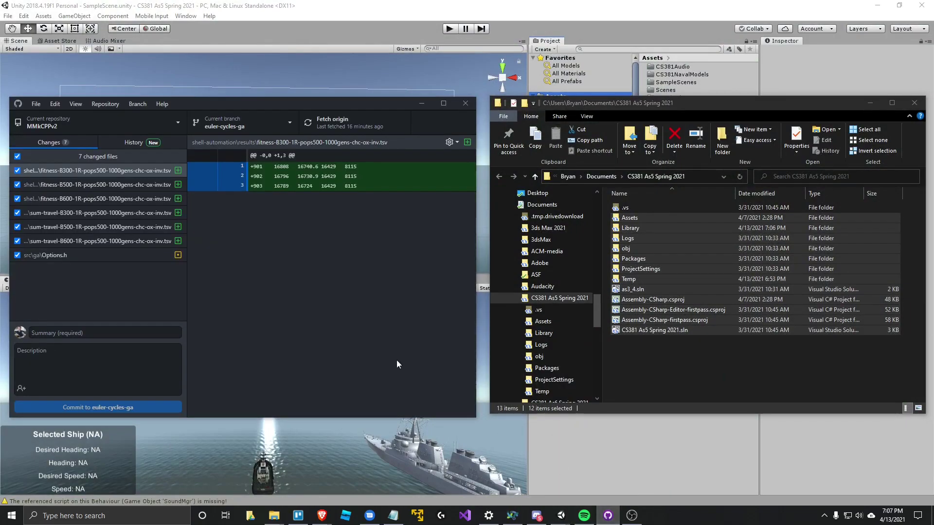
drag(303, 105, 310, 103)
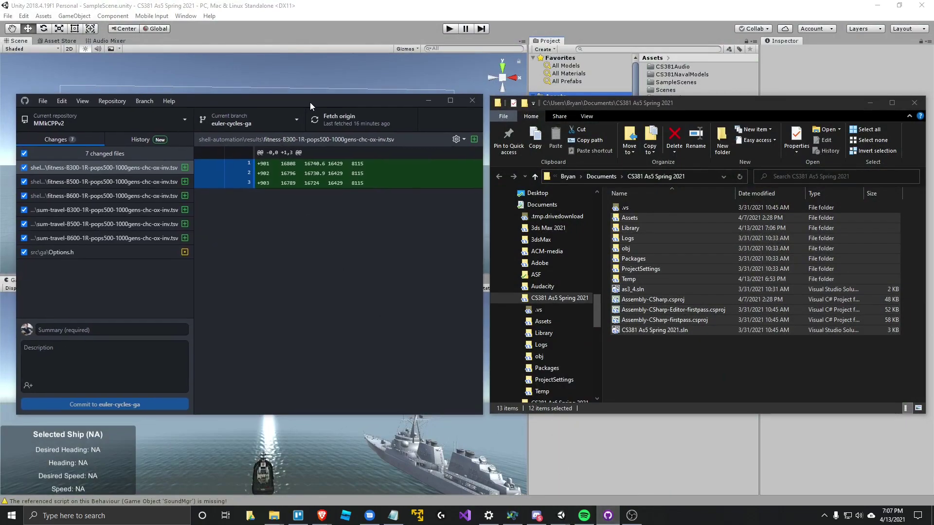
click(878, 5)
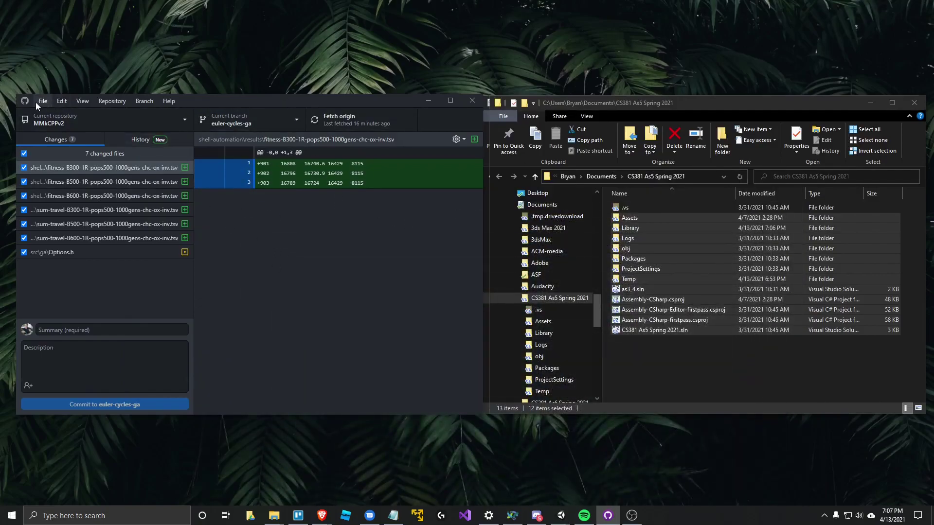
click(184, 121)
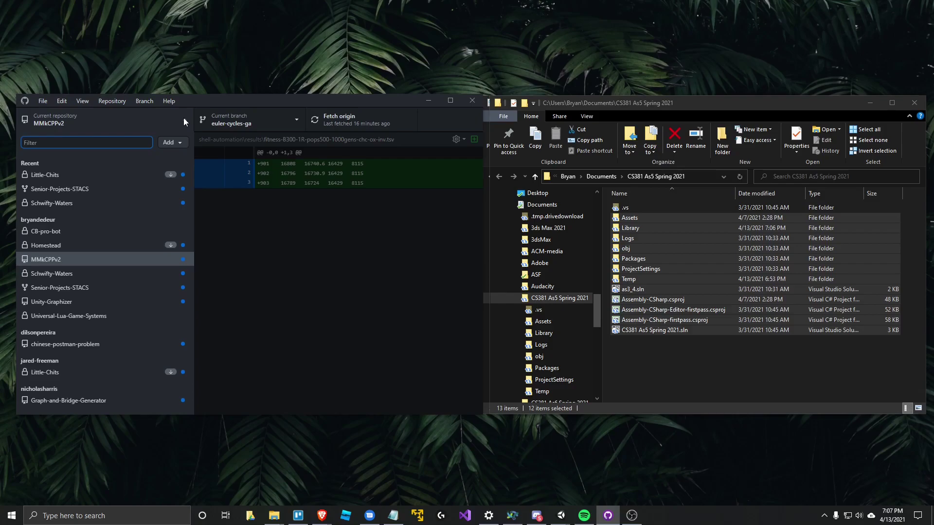
click(179, 143)
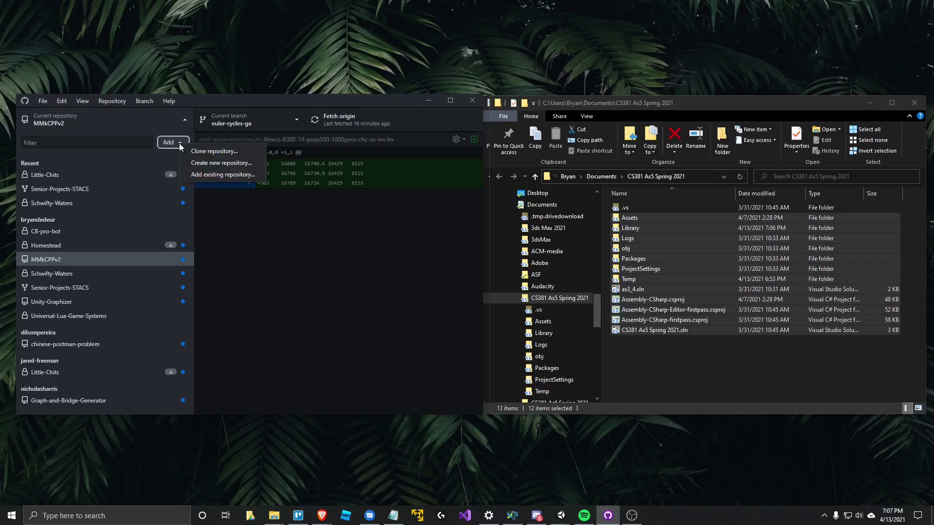
Start a new repository named Spring 2021 CS381 As5 and check its Documents\GitHub local path
click(221, 163)
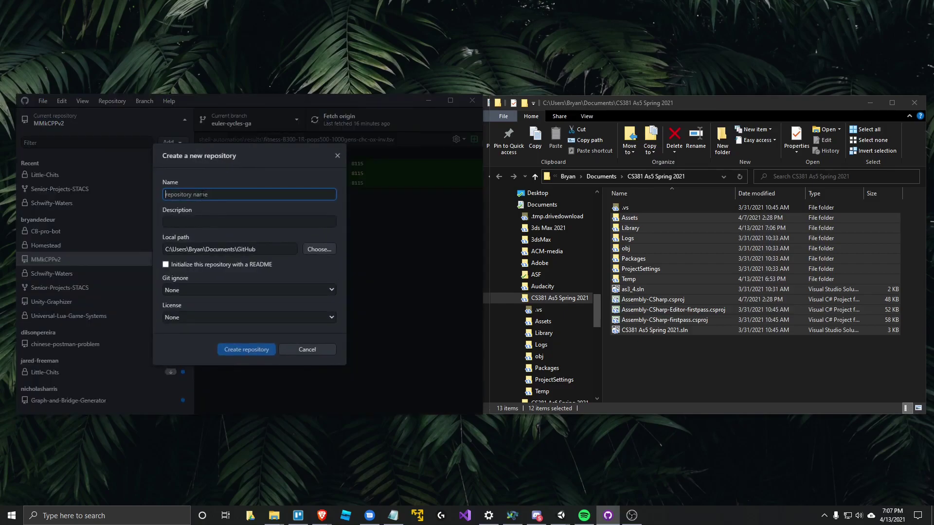
text(Spr)
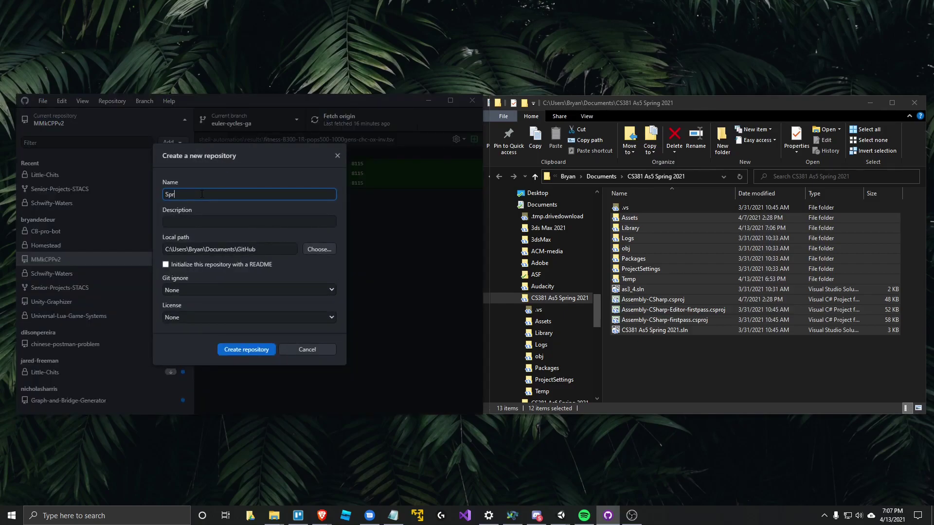
text(ing 2021 )
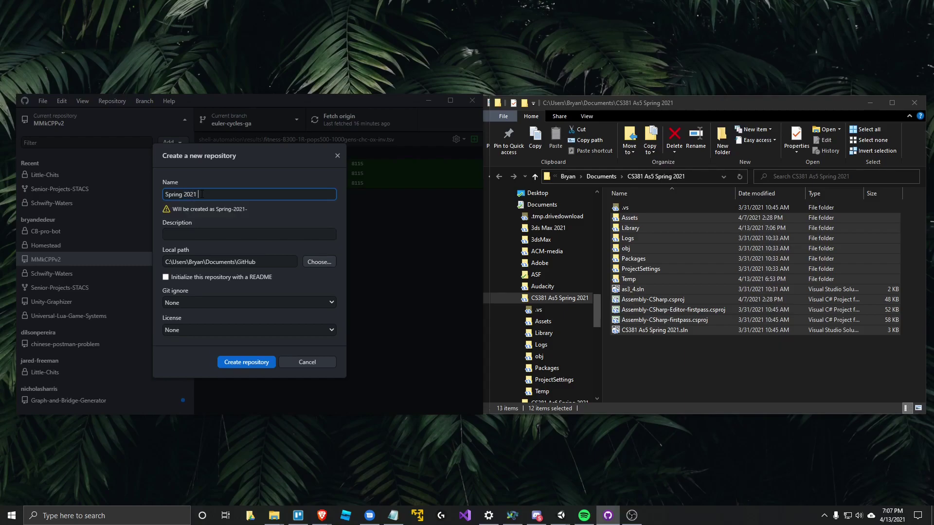
text(CS381 As5)
click(183, 237)
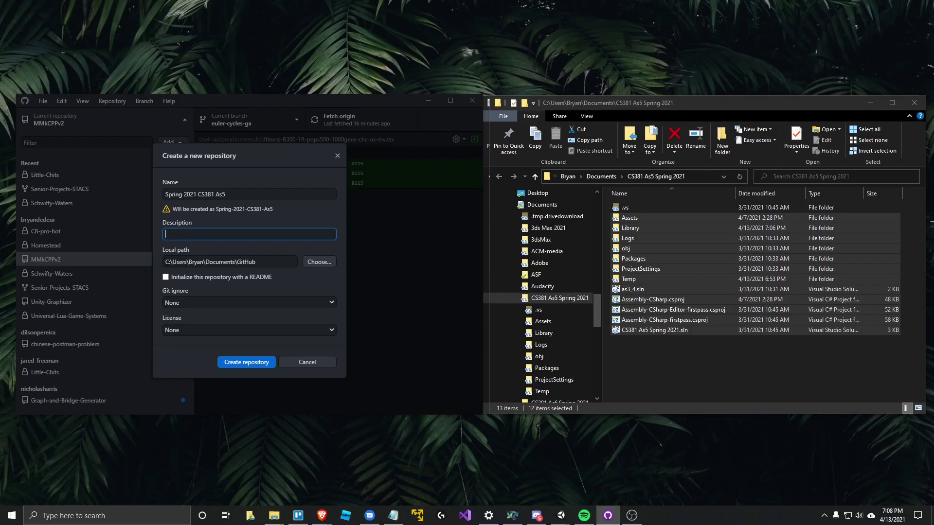
drag(241, 262, 263, 261)
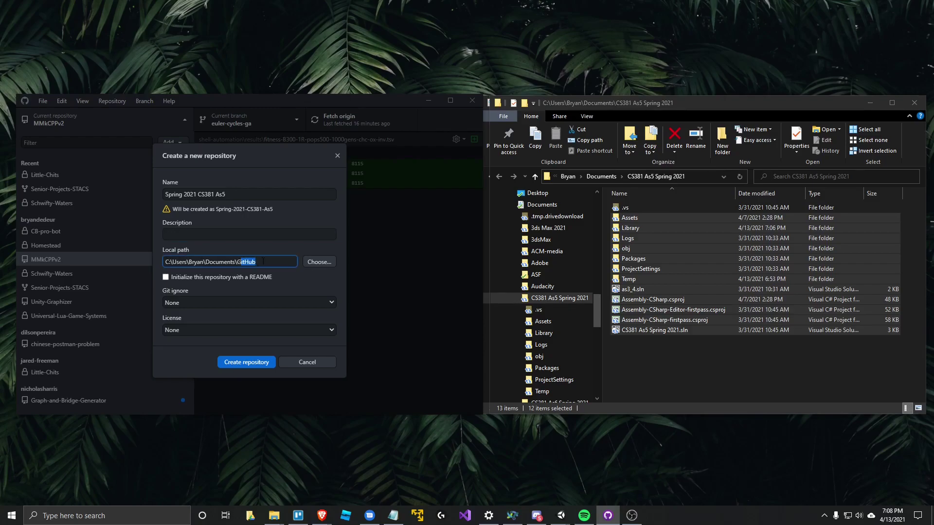
Include a README, the Unity gitignore and no license, then create the repository
click(166, 277)
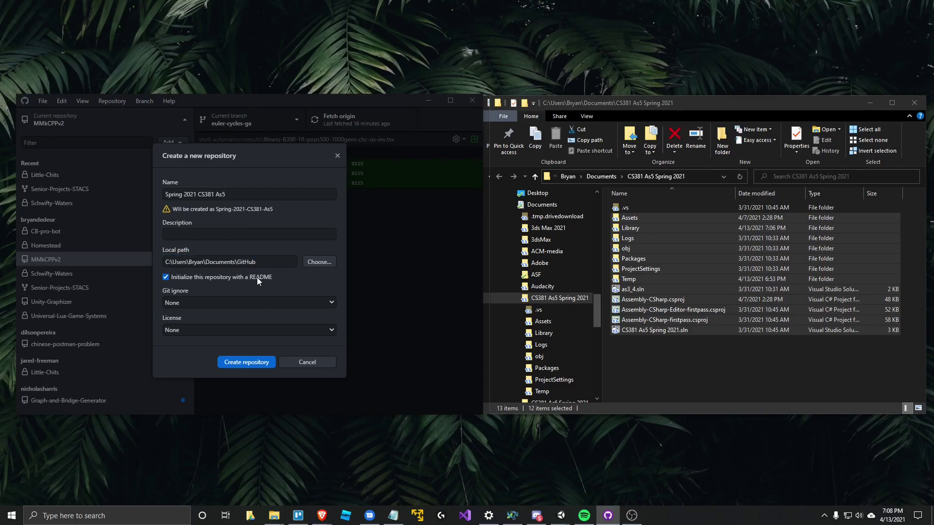
click(192, 304)
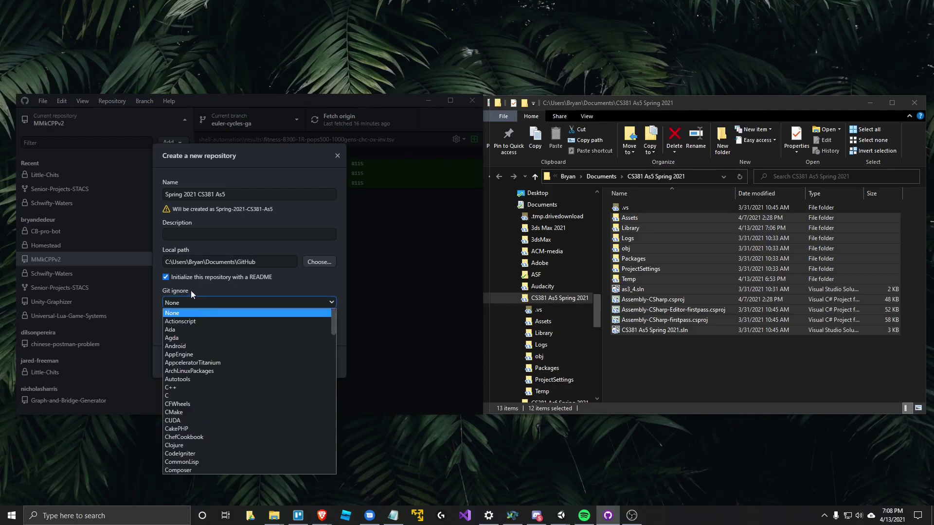
scroll(220, 351, down, 20)
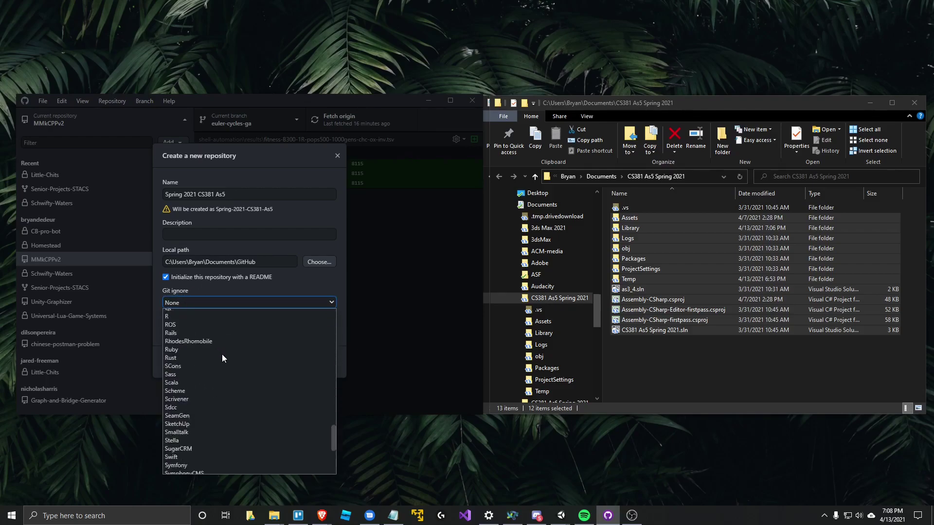
scroll(222, 376, down, 1)
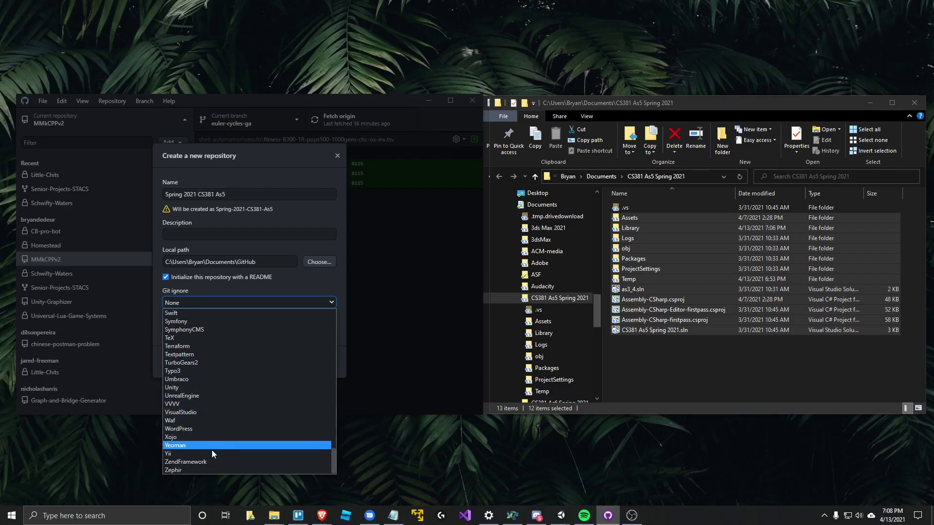
click(187, 387)
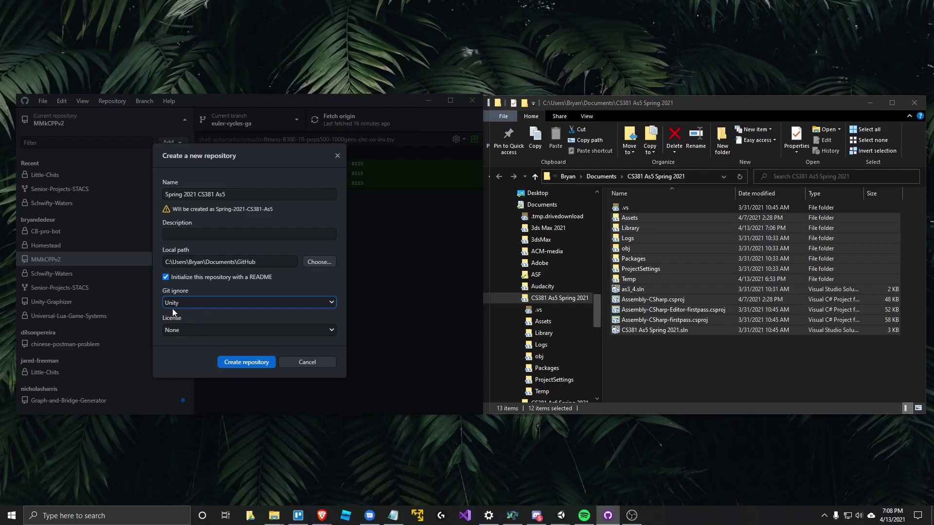
click(179, 330)
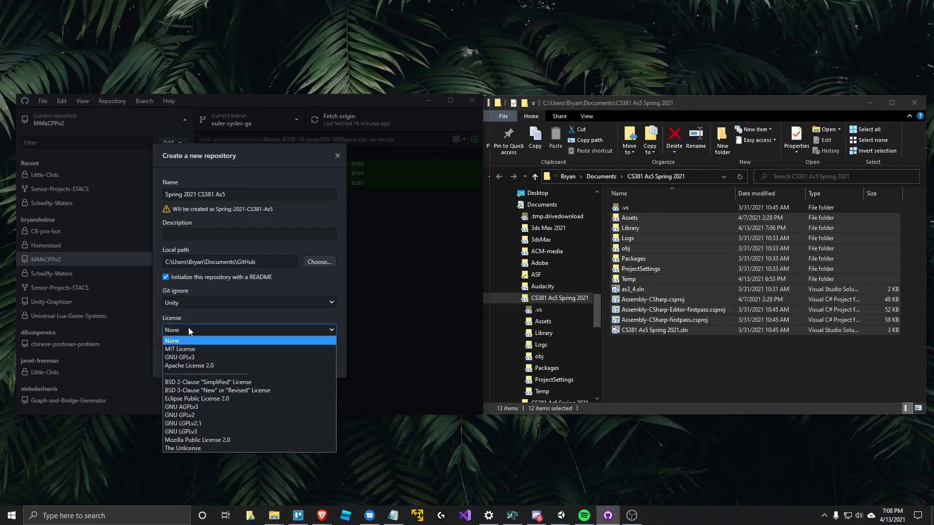
click(189, 332)
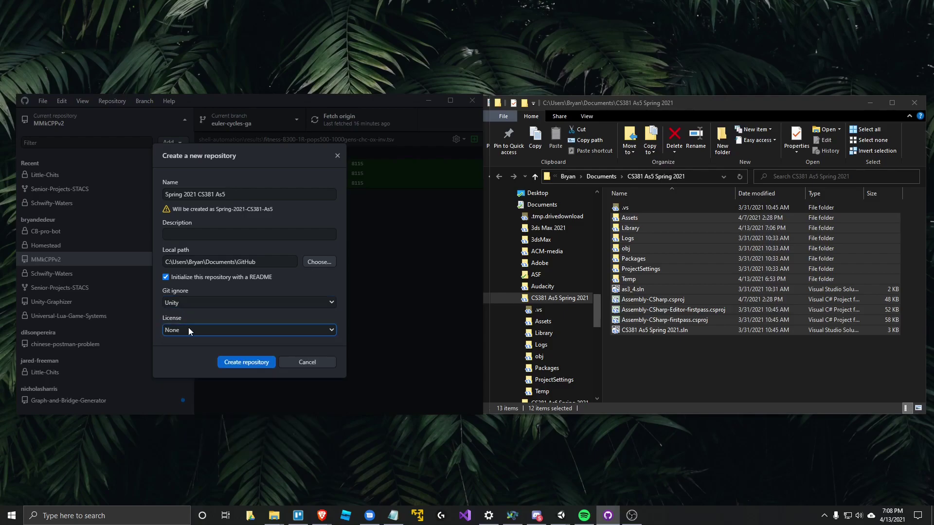
click(240, 362)
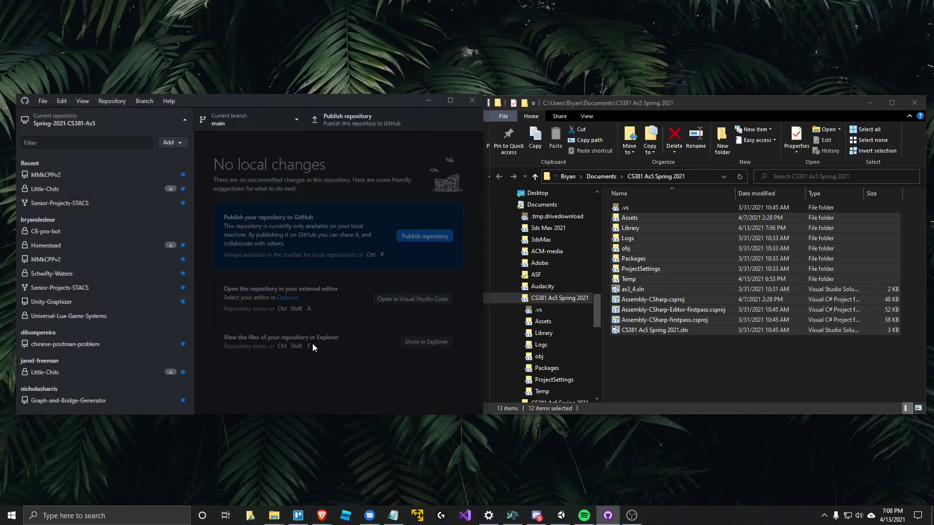
Publish Spring-2021-CS381-As5 to GitHub.com with 'Keep this code private' left checked
click(185, 117)
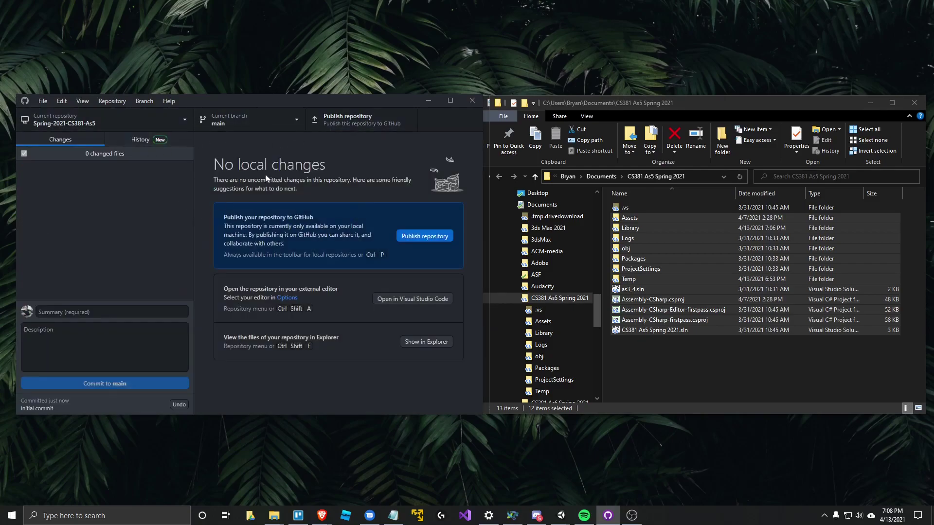
click(336, 120)
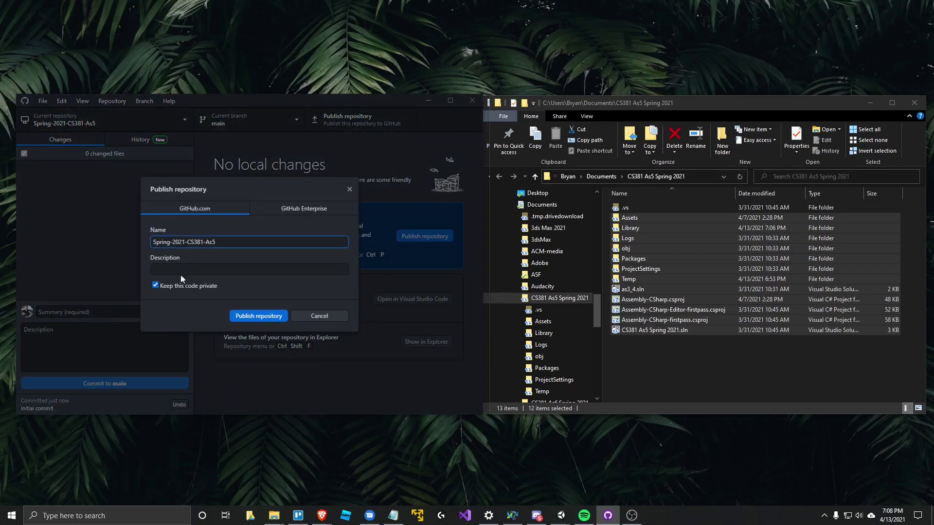
click(262, 317)
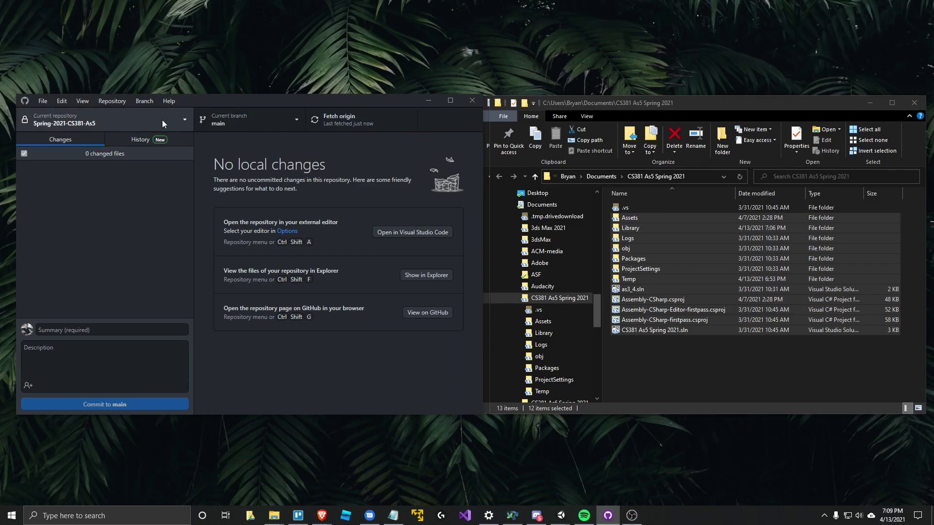
View the repository on GitHub through the Repository menu, review the initial commit, then minimize Brave
click(110, 100)
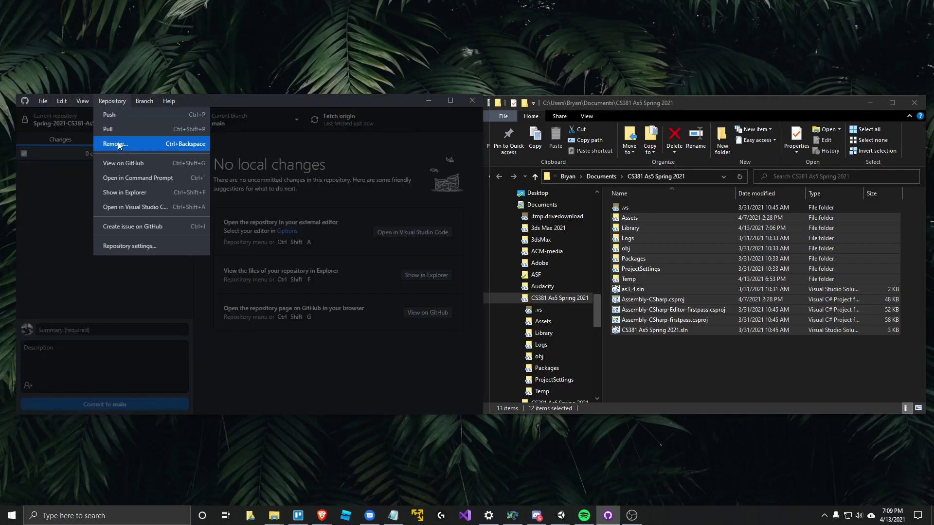
click(118, 165)
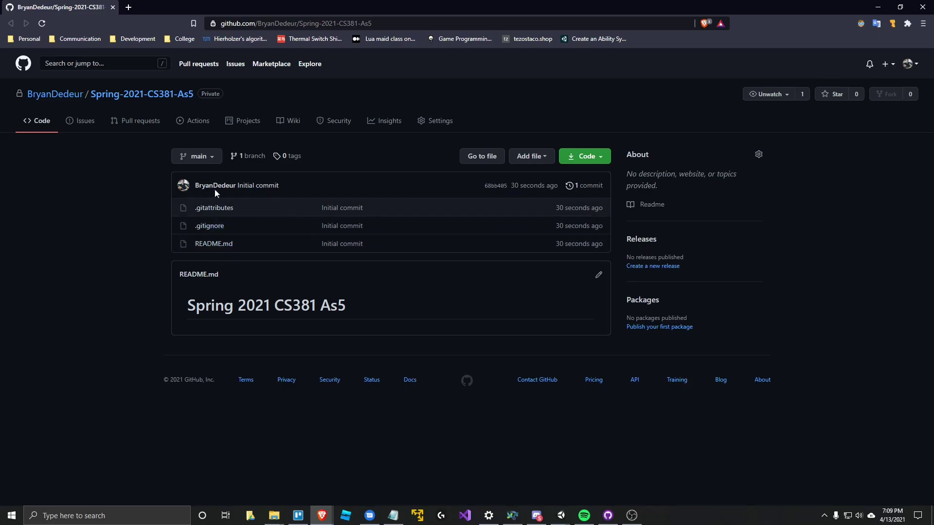
click(878, 7)
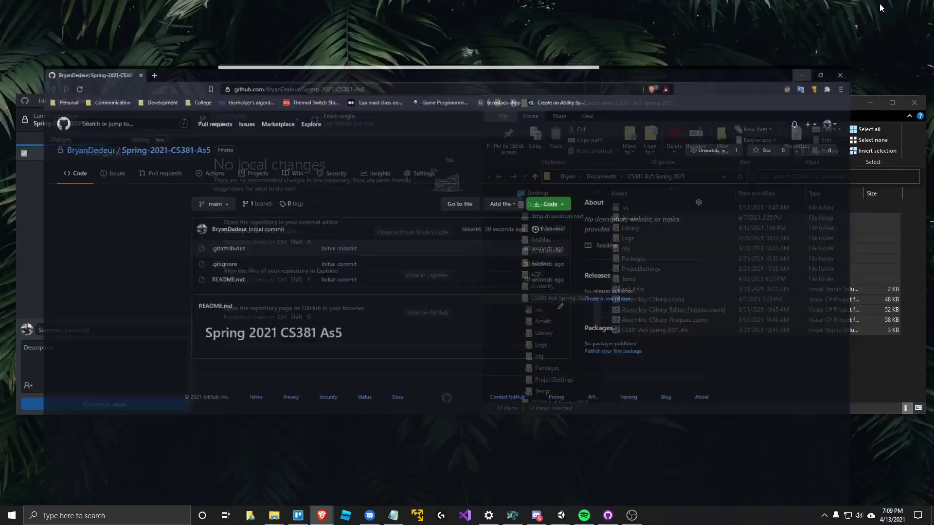
Select and copy all 13 items in the CS381 As5 Spring 2021 project folder
drag(693, 358, 638, 215)
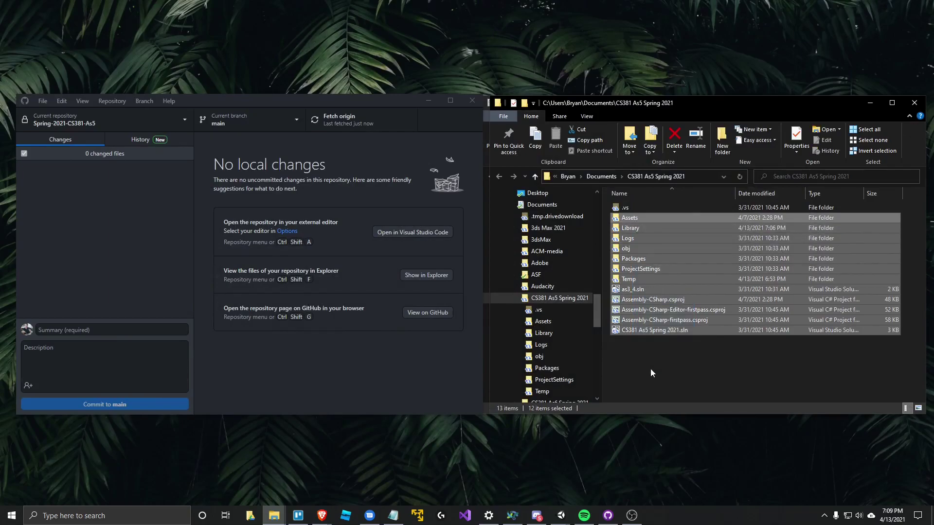
drag(652, 373, 630, 207)
right_click(632, 208)
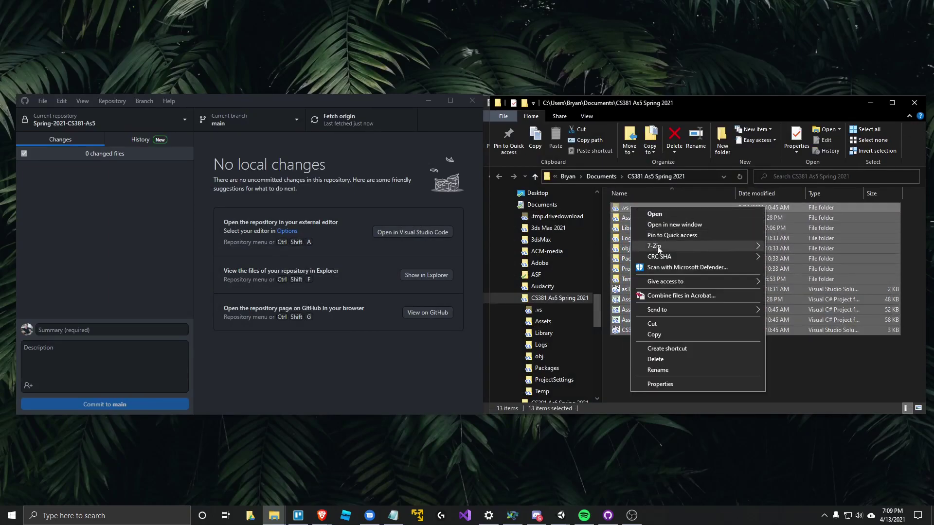
click(655, 335)
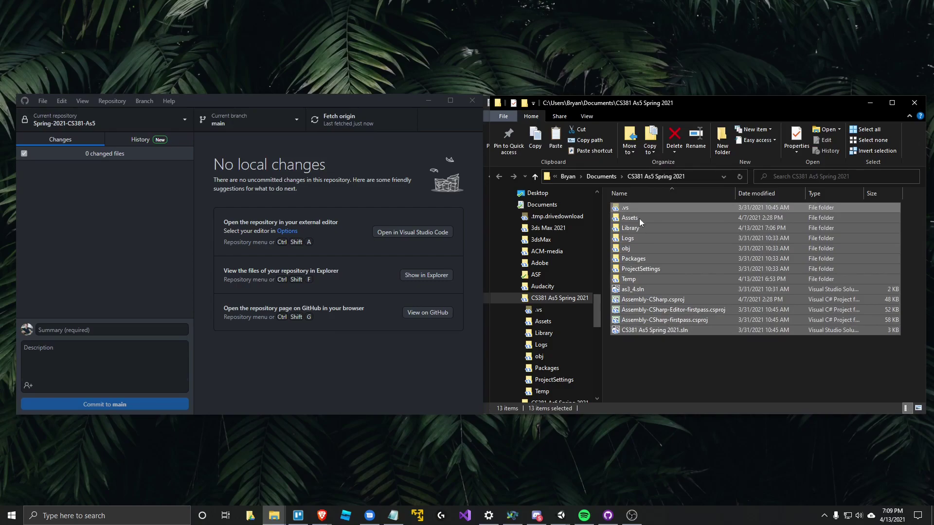
Navigate from Documents into the GitHub folder holding the repositories
click(598, 177)
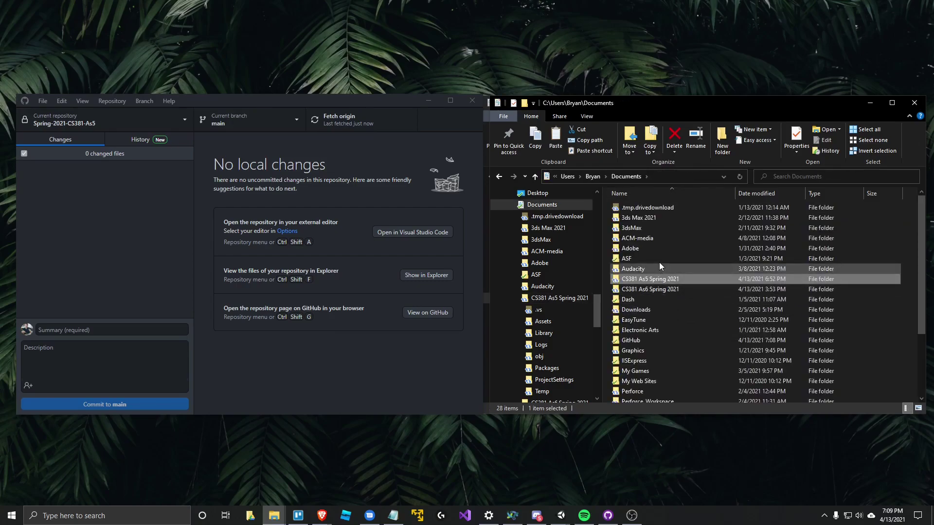
scroll(661, 266, down, 2)
double_click(656, 295)
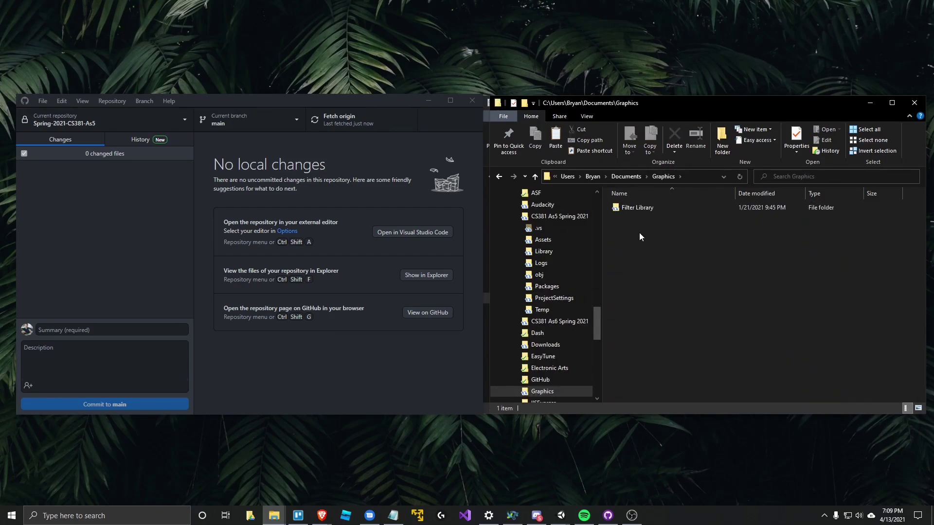
click(626, 176)
scroll(652, 304, down, 2)
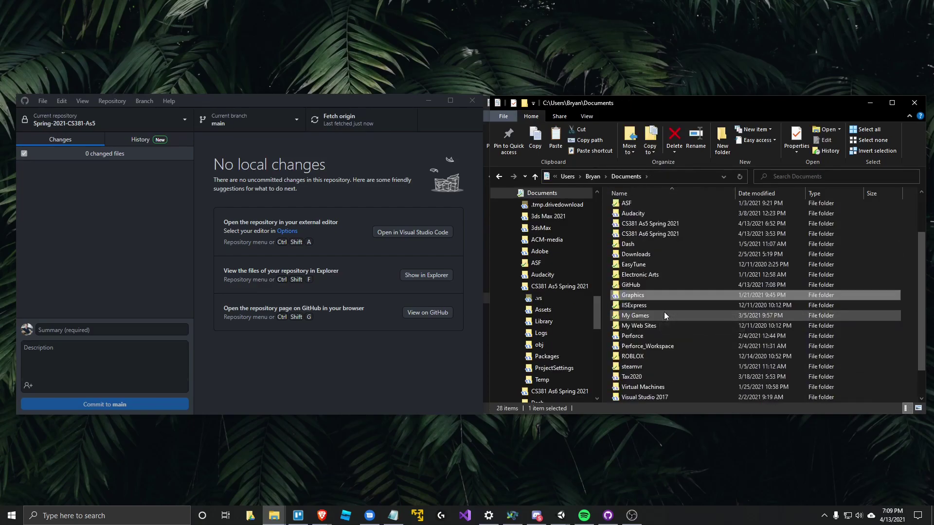
double_click(643, 285)
scroll(666, 281, down, 2)
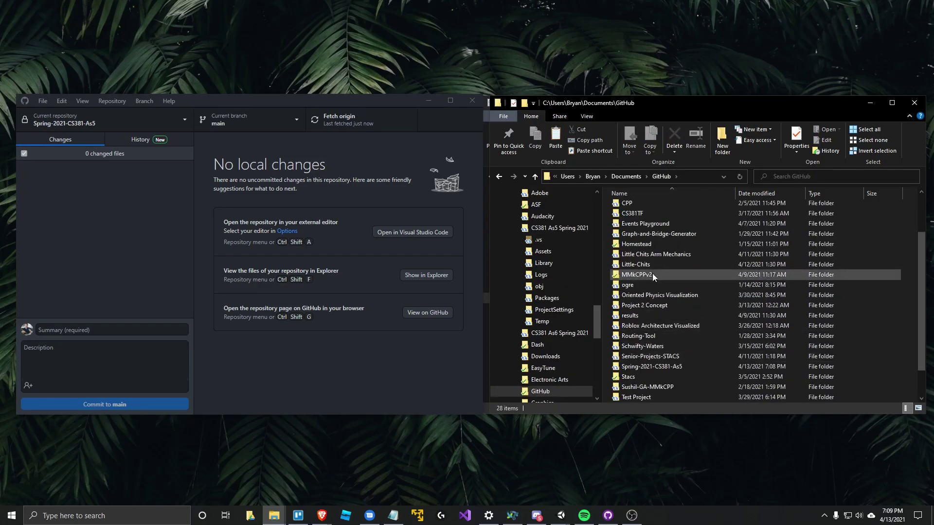
Paste the copied project files into the Spring-2021-CS381-As5 folder and scroll through them
double_click(655, 367)
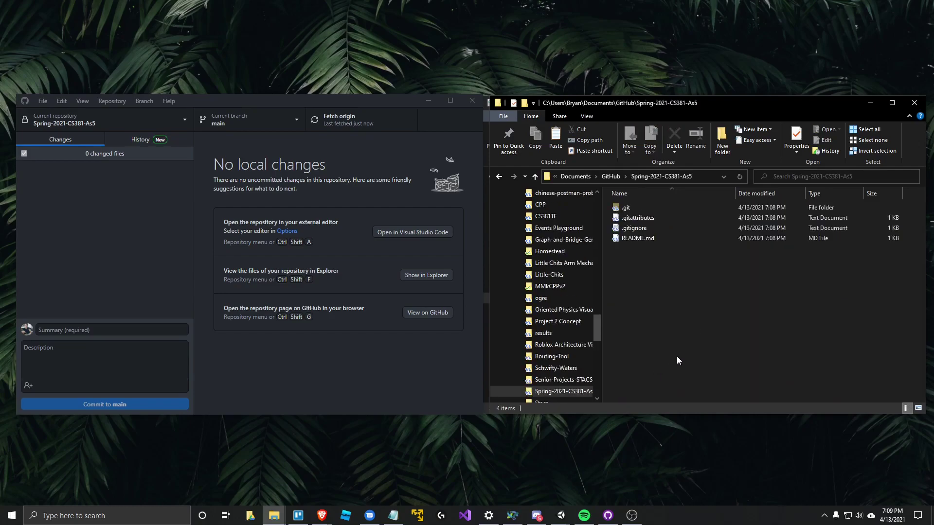
right_click(648, 271)
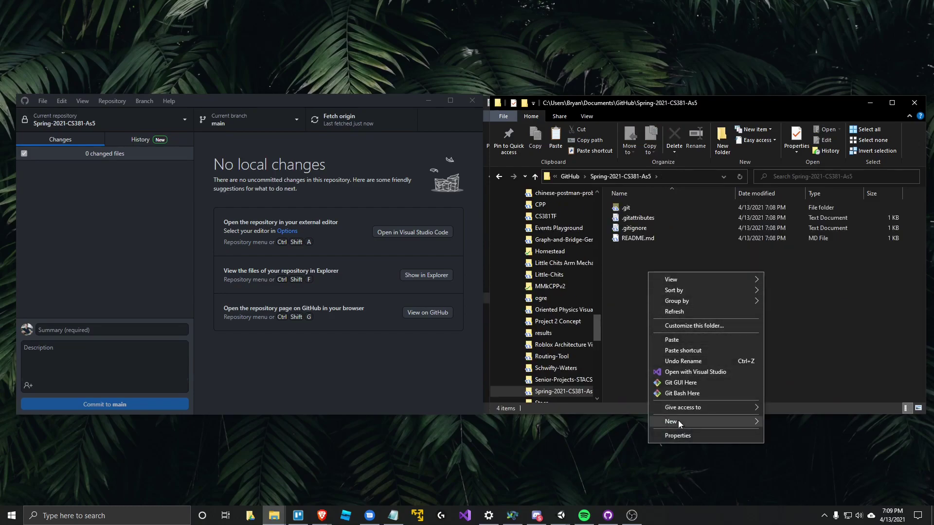
click(681, 339)
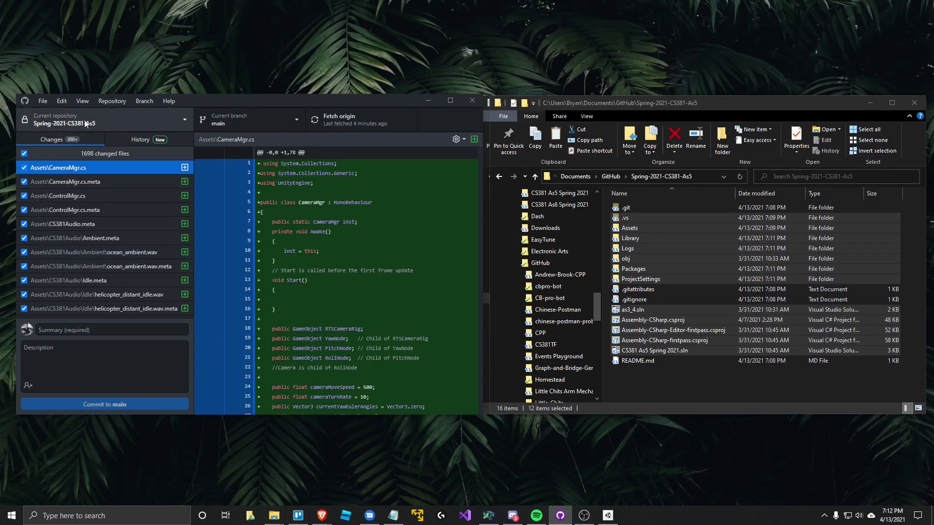
scroll(107, 207, down, 10)
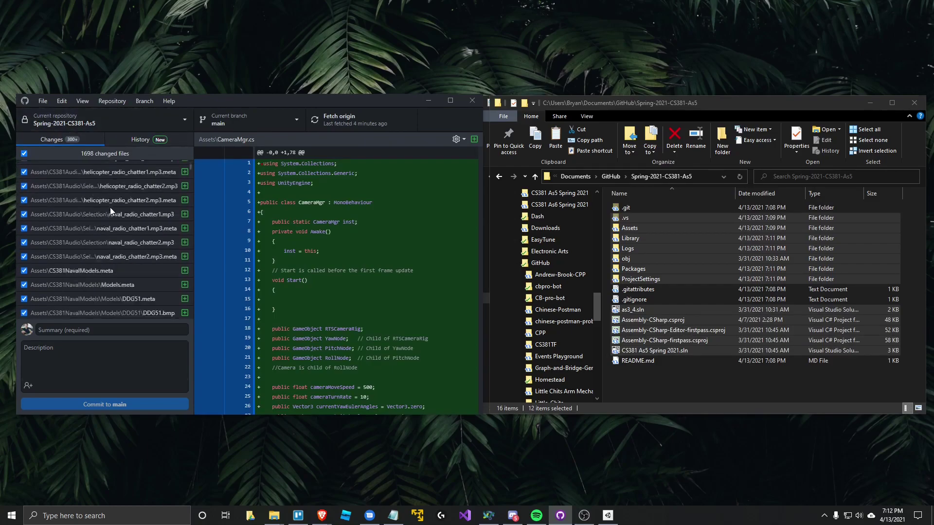
scroll(111, 223, down, 15)
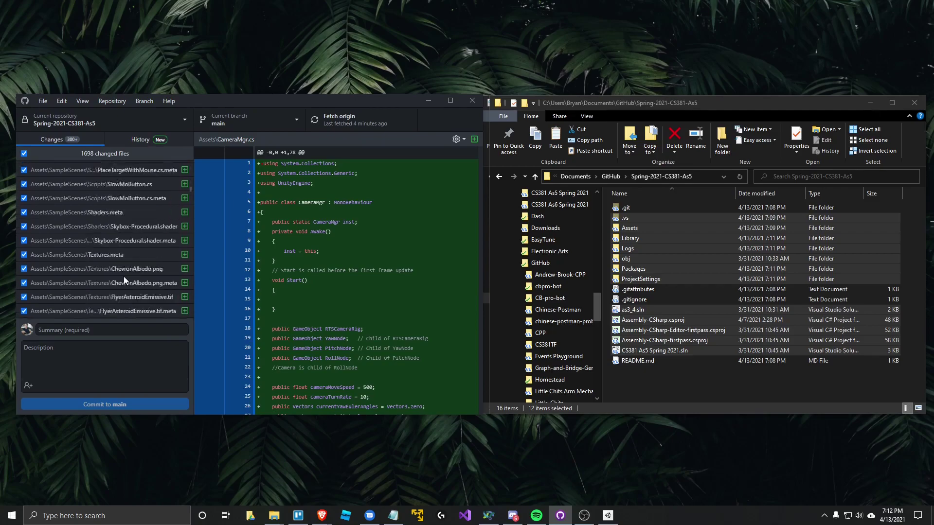
scroll(124, 272, down, 10)
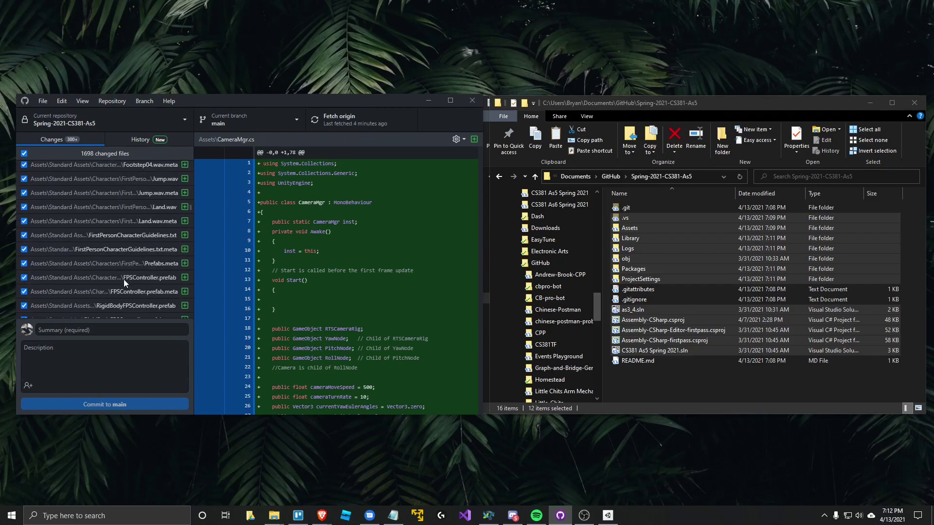
scroll(119, 273, up, 10)
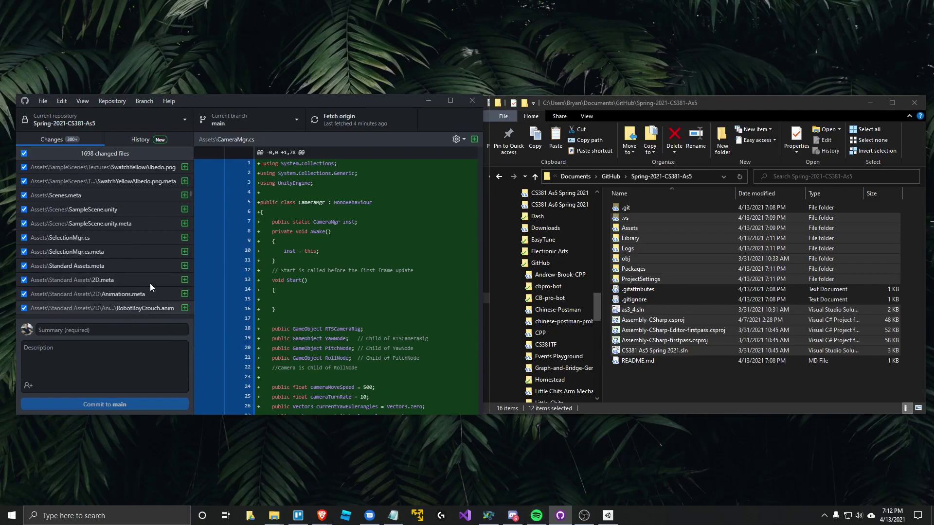
Remove the old CS381 As5 Spring 2021 project from Unity Hub's project list
click(608, 515)
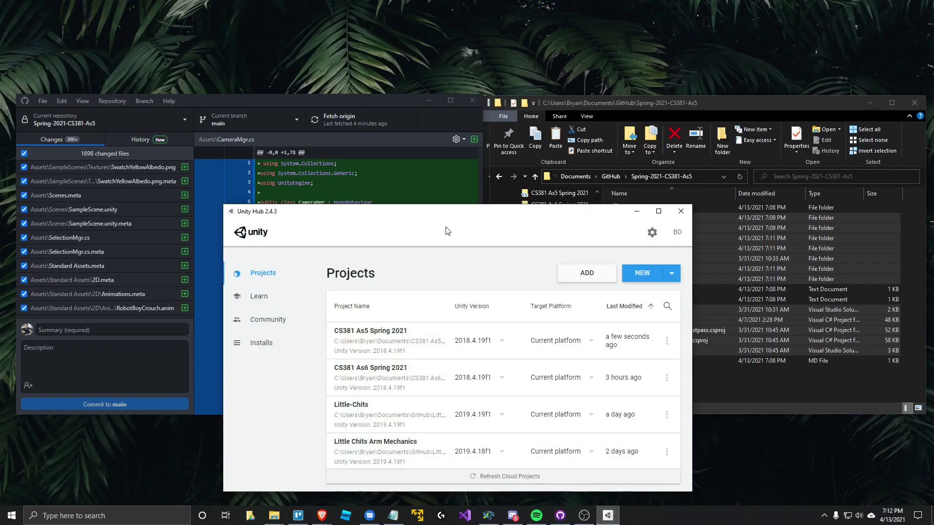
drag(421, 212, 421, 171)
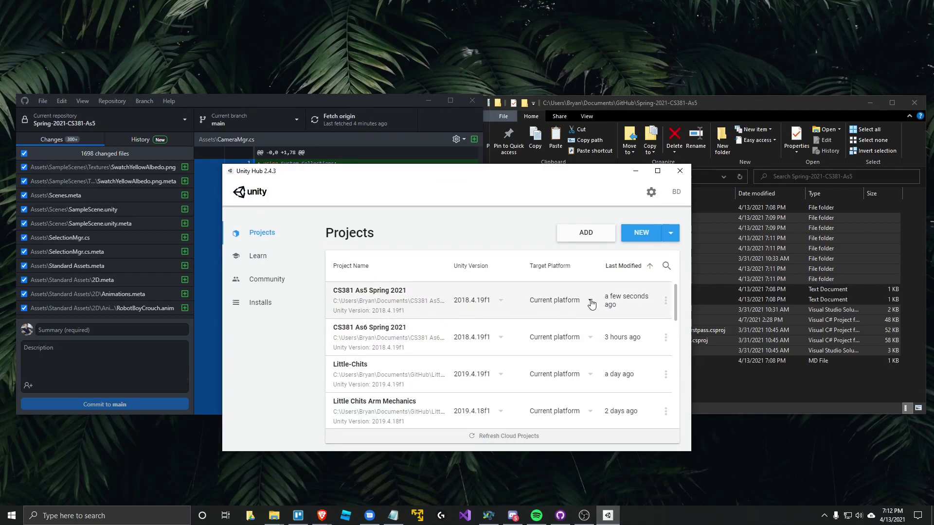
click(665, 300)
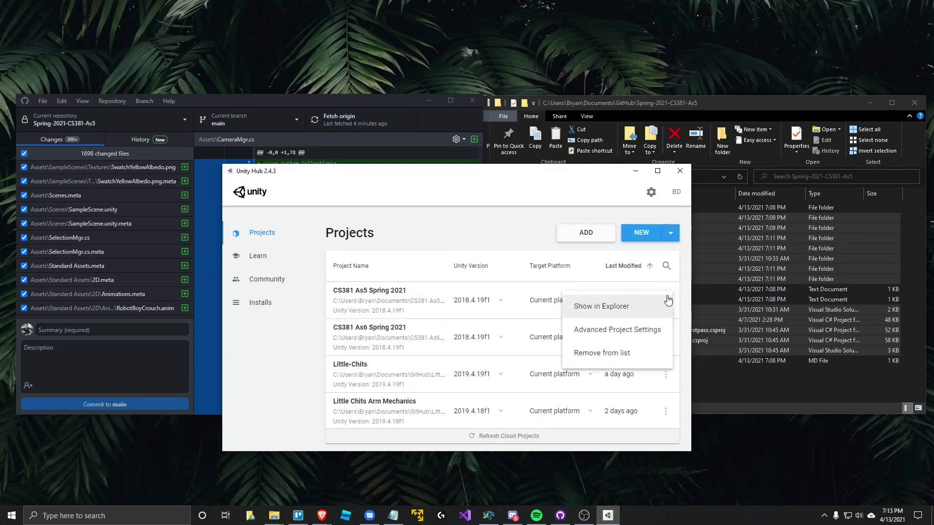
click(612, 358)
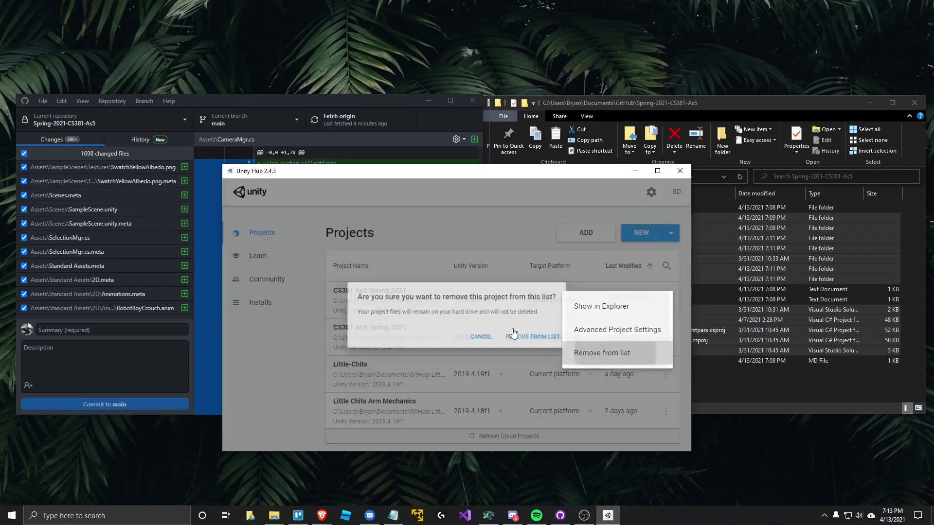
click(532, 340)
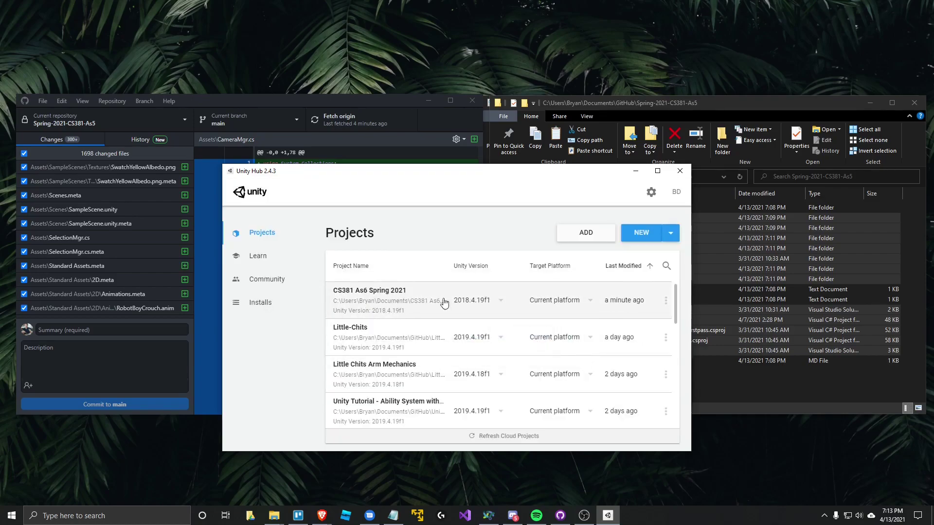
Add the Documents\GitHub\Spring-2021-CS381-As5 folder as a Unity Hub project
click(600, 235)
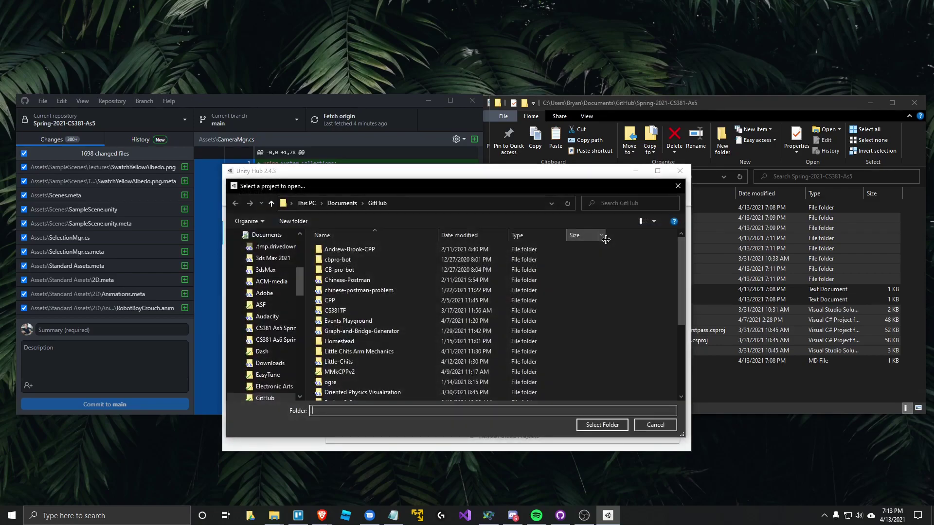
scroll(365, 311, down, 1)
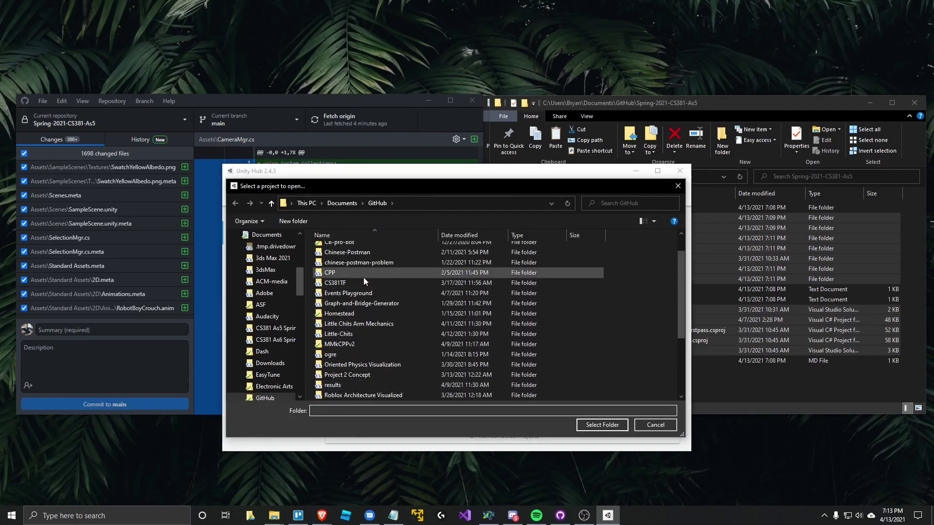
scroll(351, 344, down, 2)
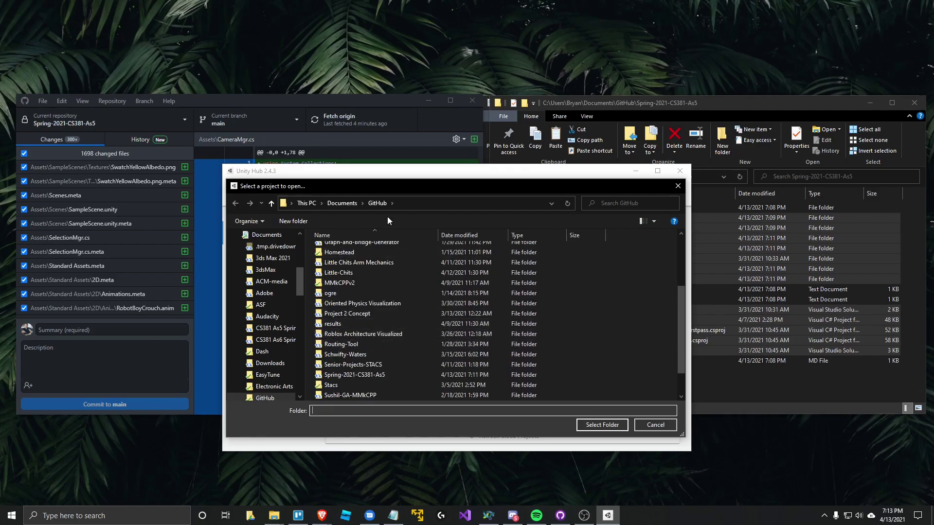
double_click(361, 374)
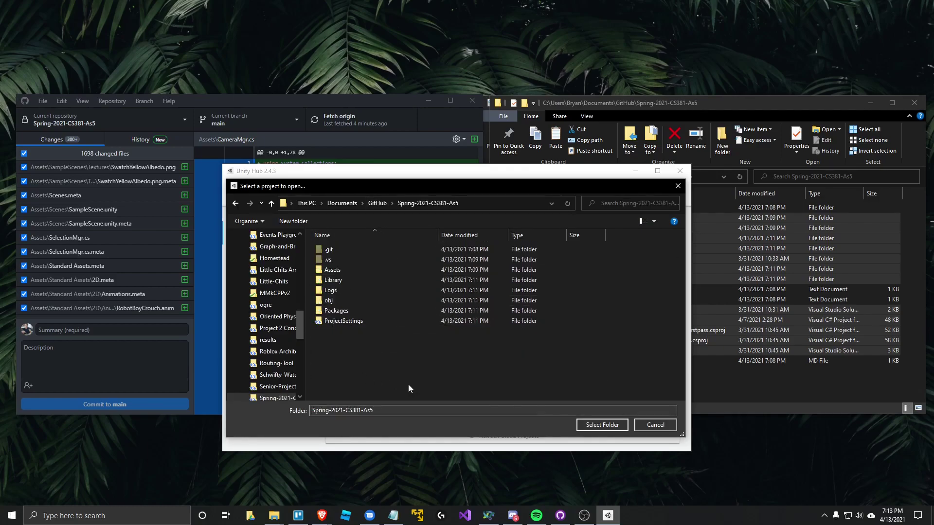
click(590, 426)
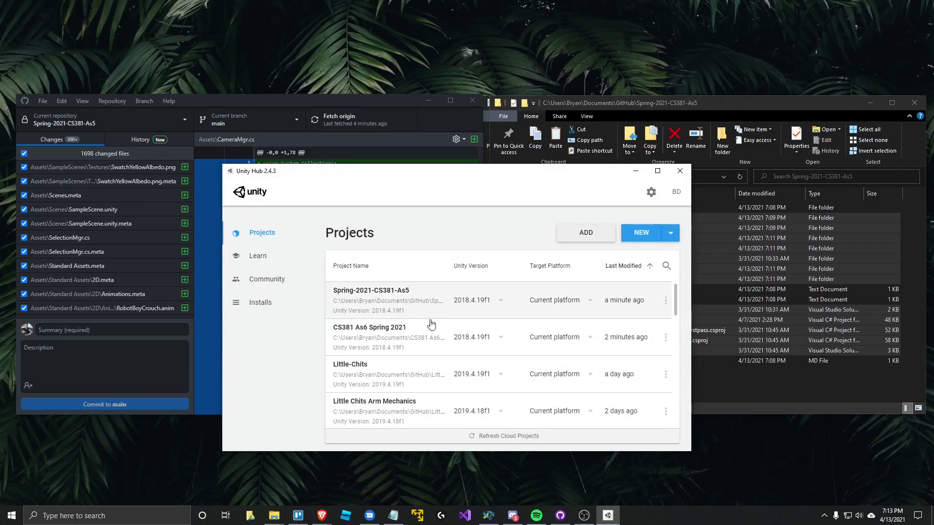
Commit the 1698 changed files to main as 'Release project' and push to origin
click(635, 171)
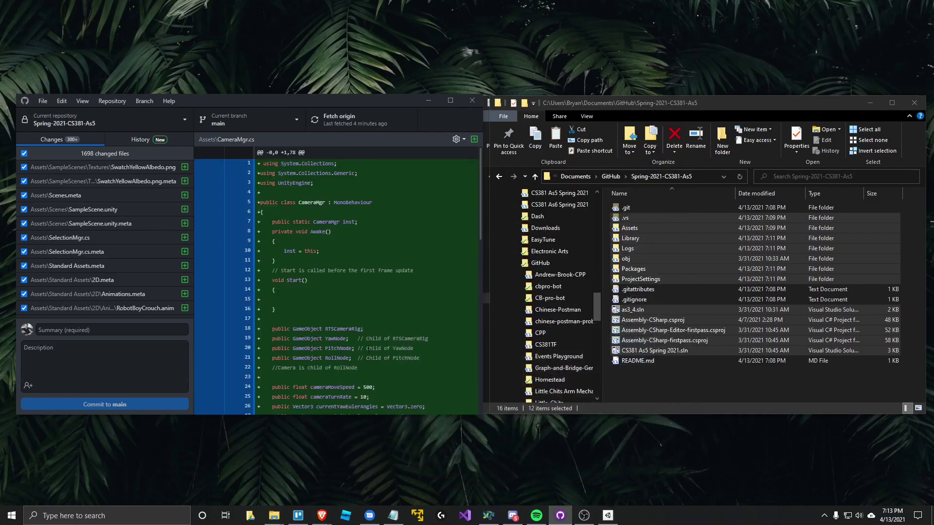
click(114, 328)
scroll(125, 291, up, 10)
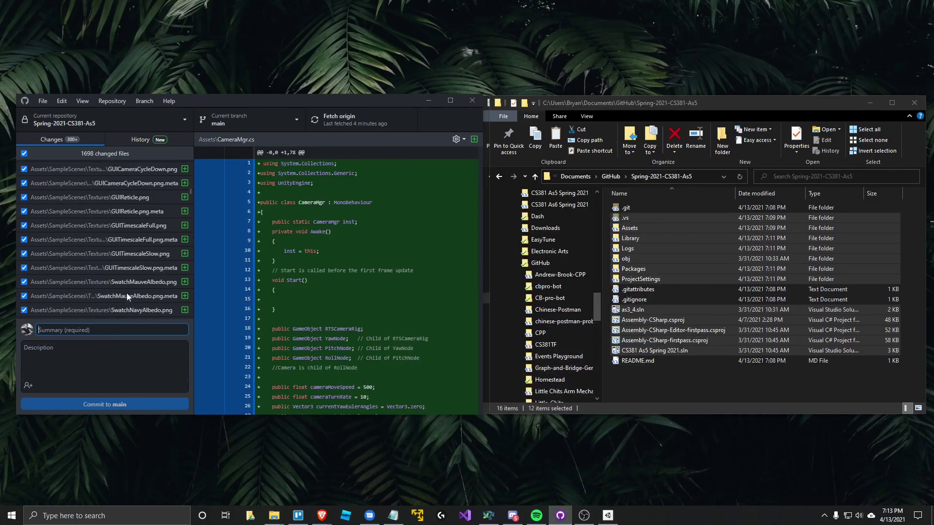
scroll(120, 287, up, 5)
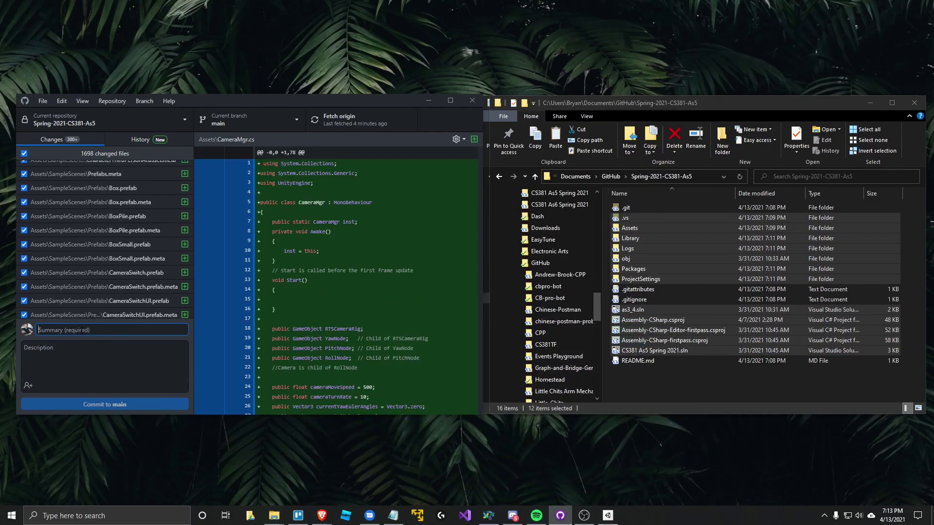
text(Release project)
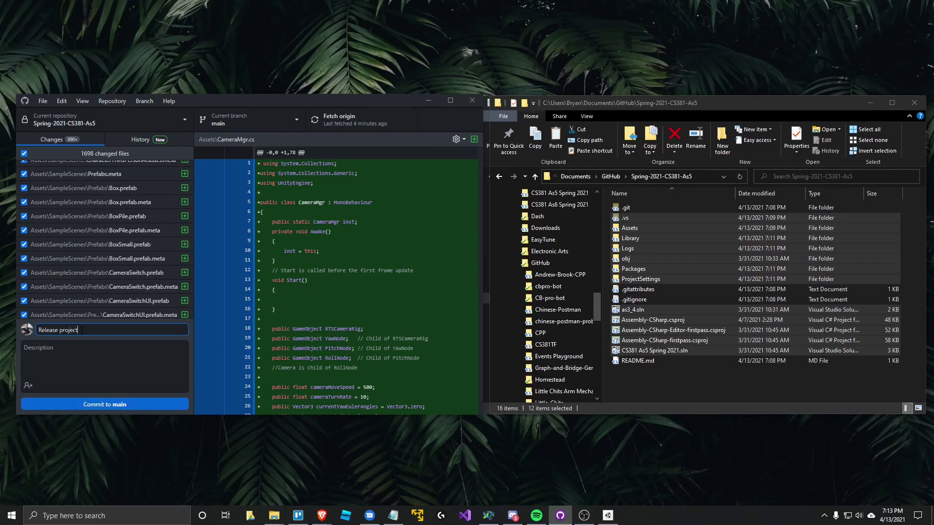
click(107, 404)
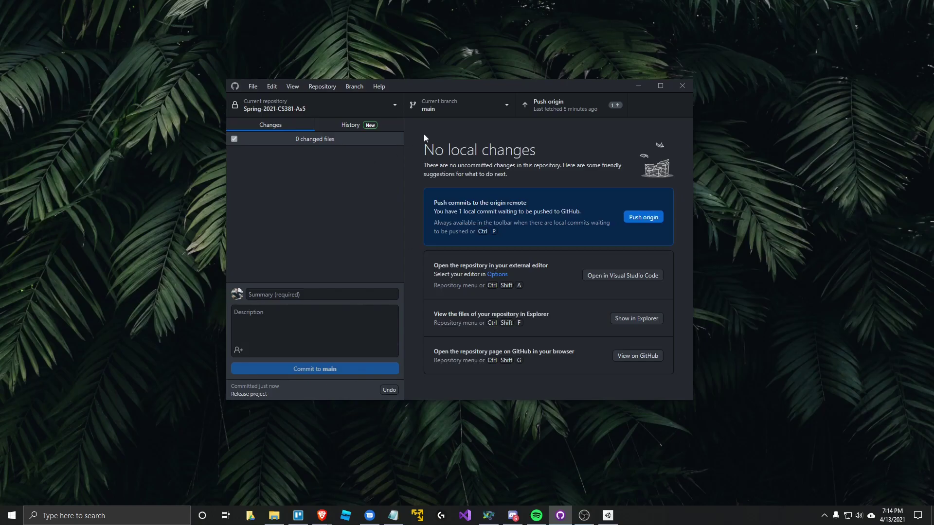
click(567, 107)
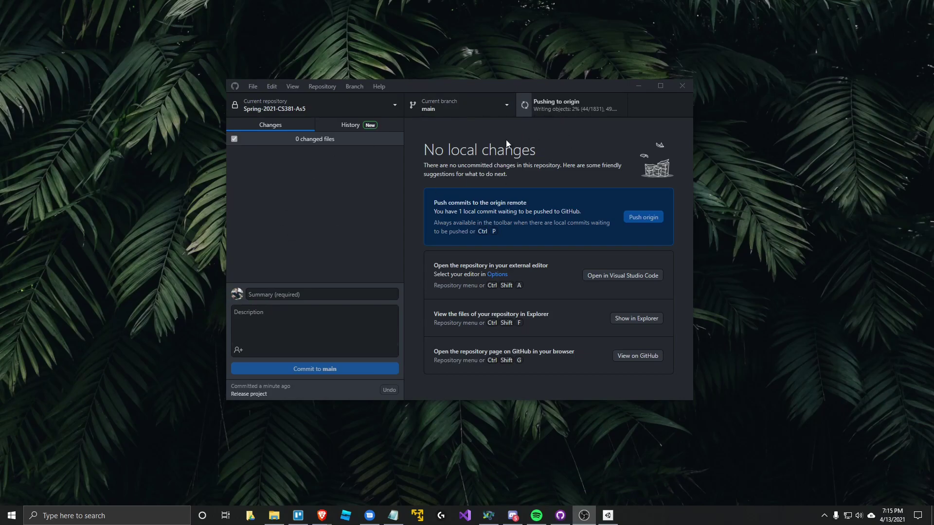
Open Spring-2021-CS381-As5 from Unity Hub in the Unity 2018.4.19f1 editor
click(609, 519)
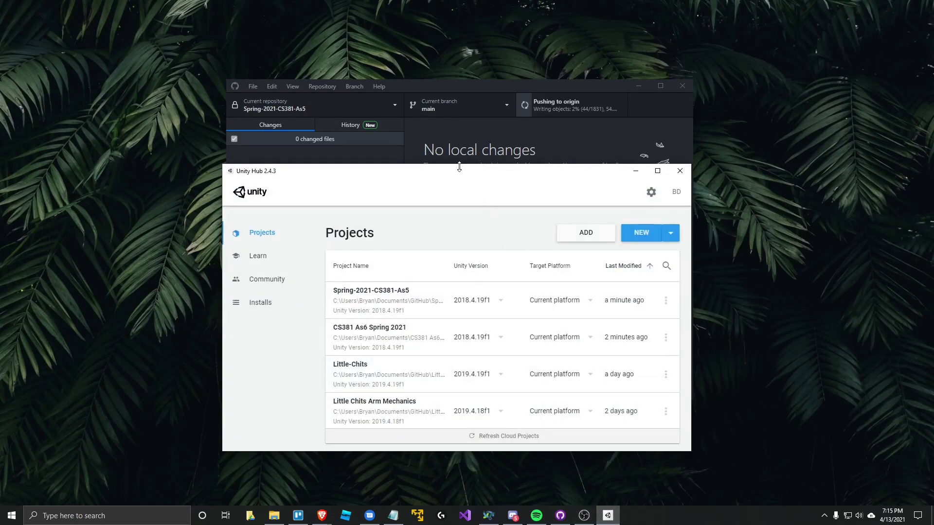
drag(459, 167, 454, 144)
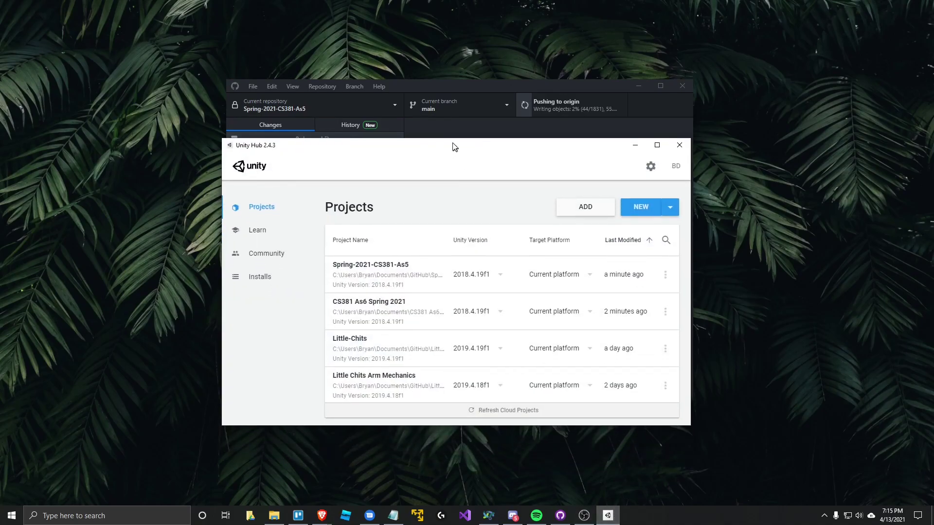
click(391, 279)
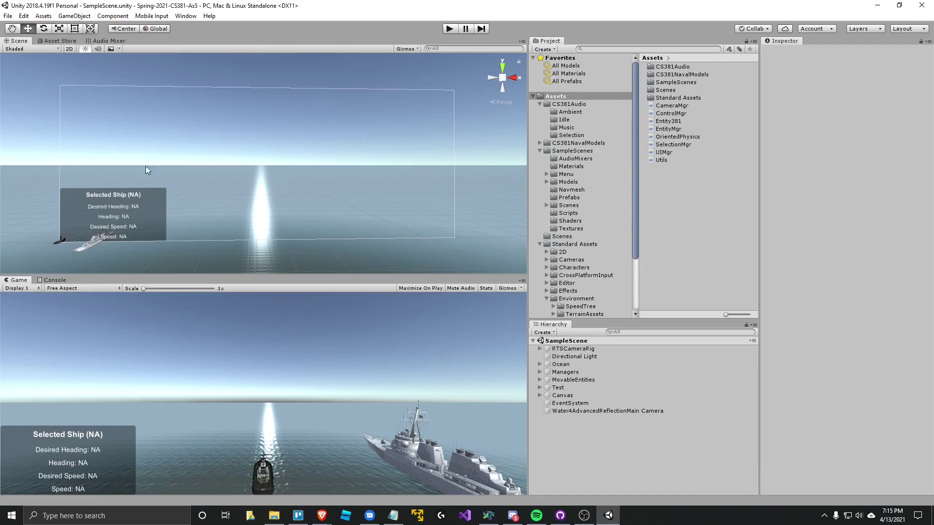
In Build Settings, change the build target from PC, Mac & Linux Standalone to WebGL
click(8, 16)
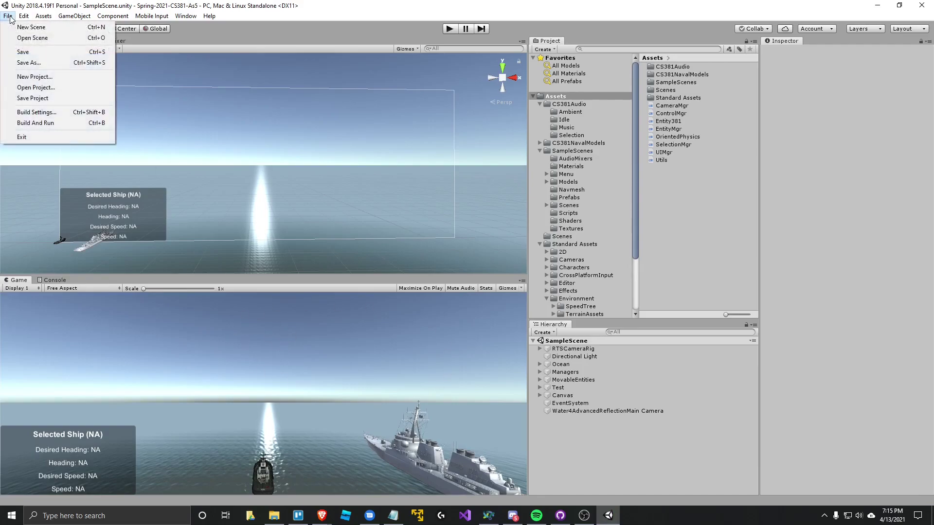
click(39, 115)
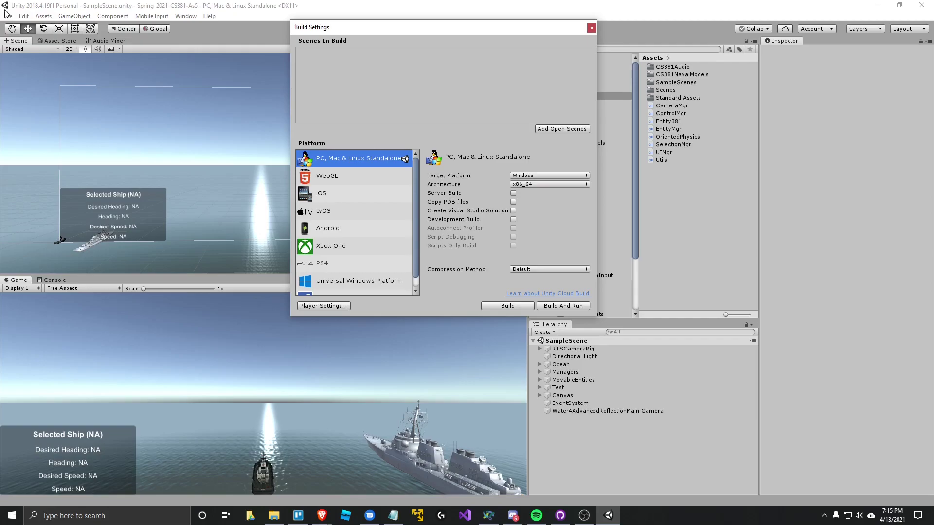
click(7, 16)
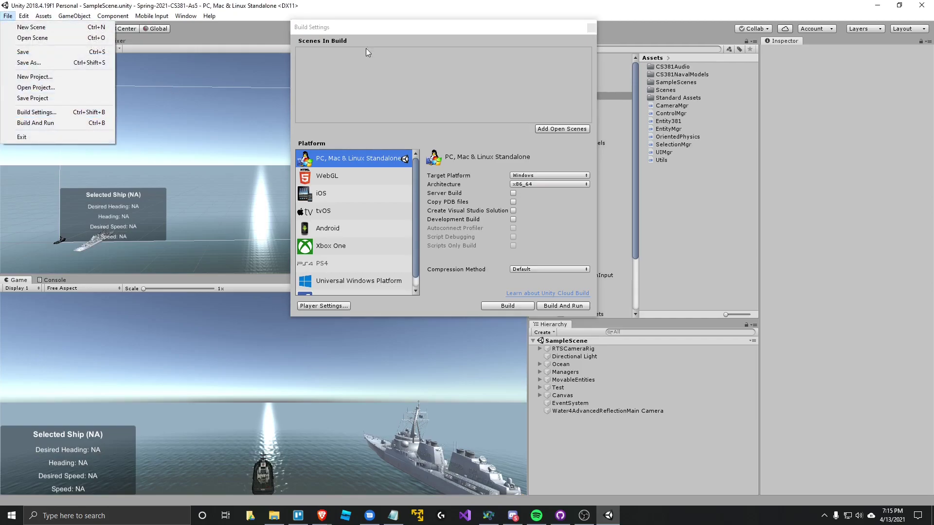
click(369, 30)
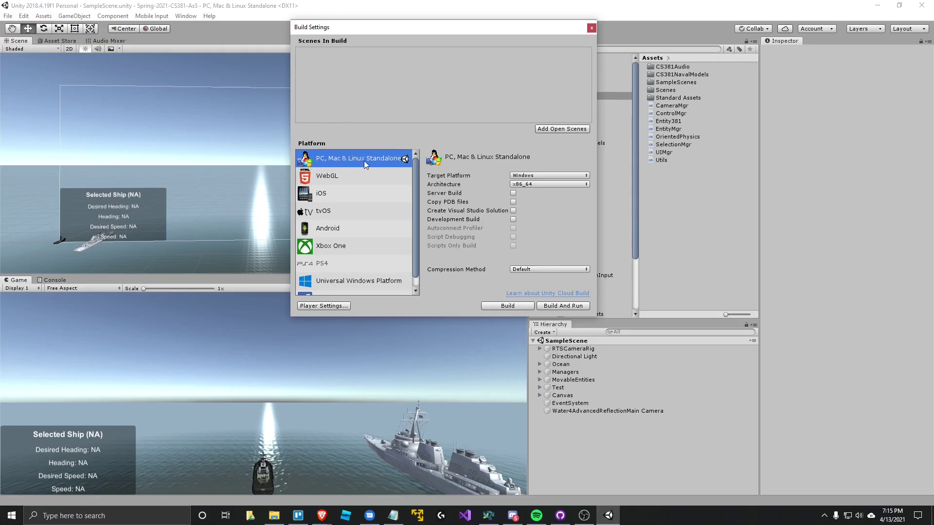
click(342, 177)
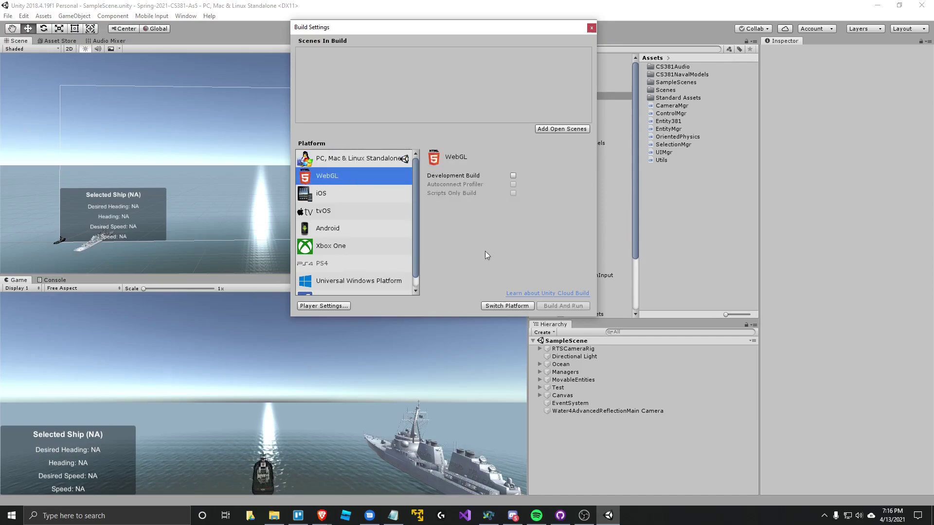
click(491, 308)
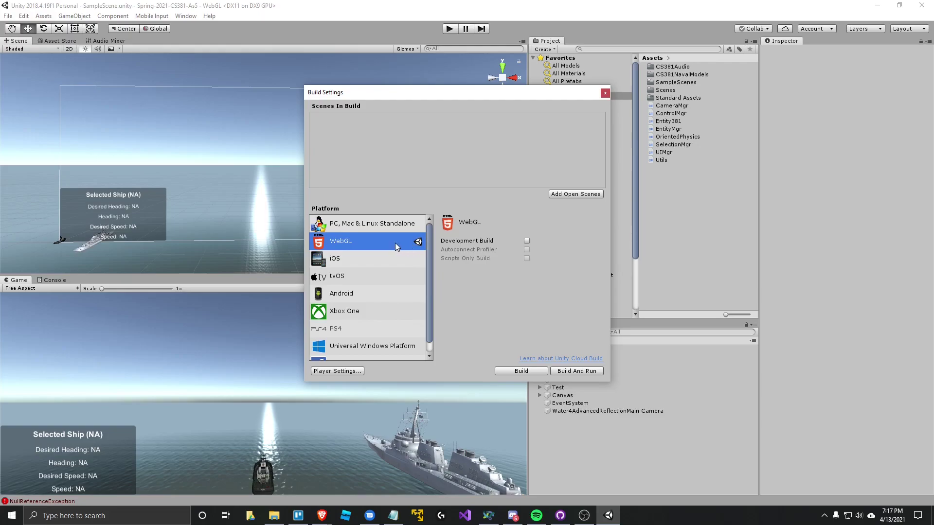
Add SampleScene to Scenes In Build, close Build Settings and review the Console
click(568, 193)
click(604, 93)
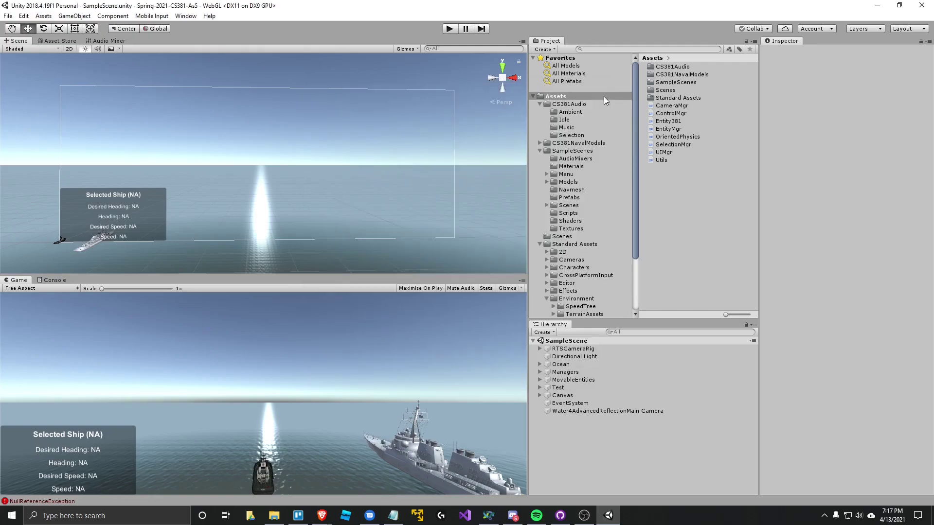
click(122, 500)
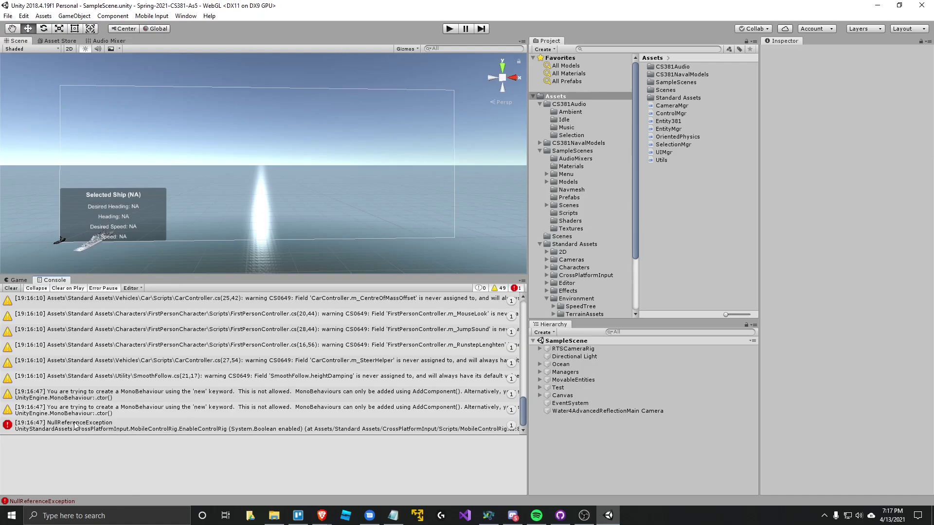
scroll(78, 426, up, 10)
scroll(98, 425, down, 10)
Test-run the ship game in play mode from the Game view, then stop it
click(18, 280)
click(450, 28)
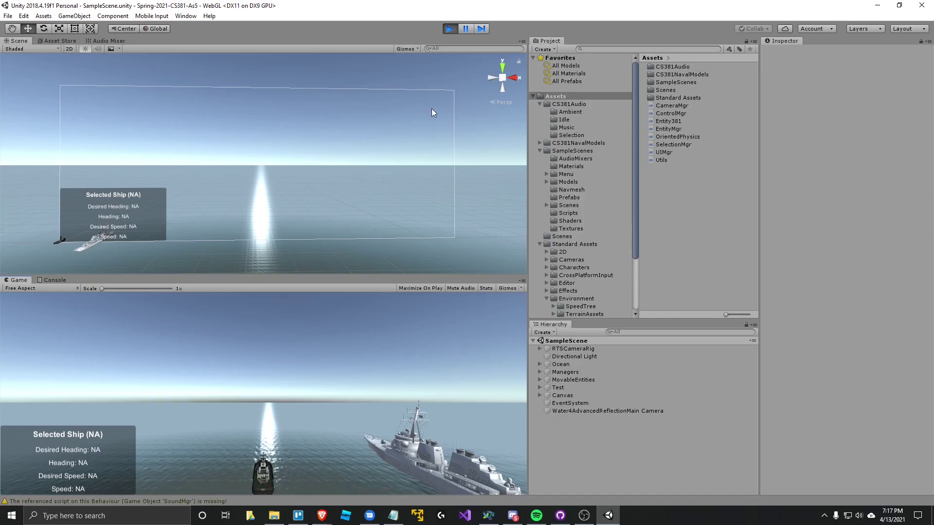
click(449, 29)
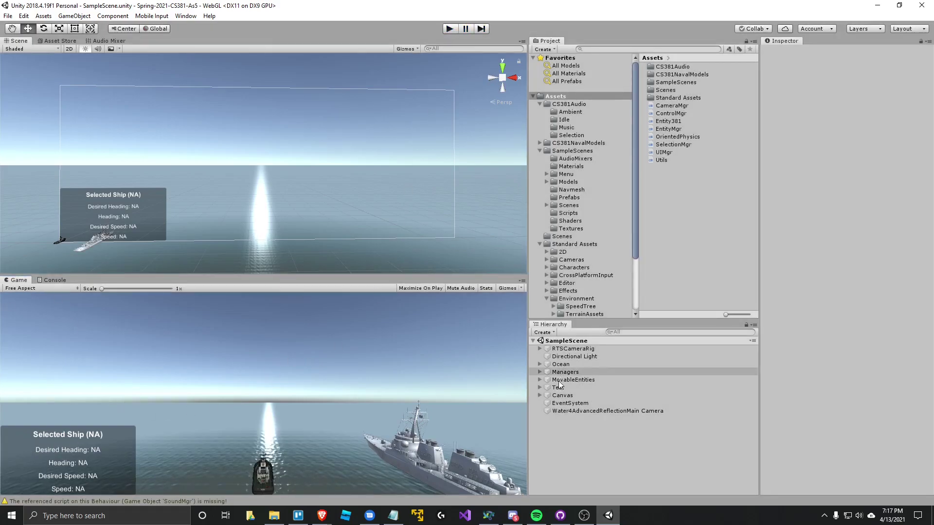
Reopen Build Settings and start the WebGL build, bringing up the build-location chooser
click(8, 16)
click(35, 112)
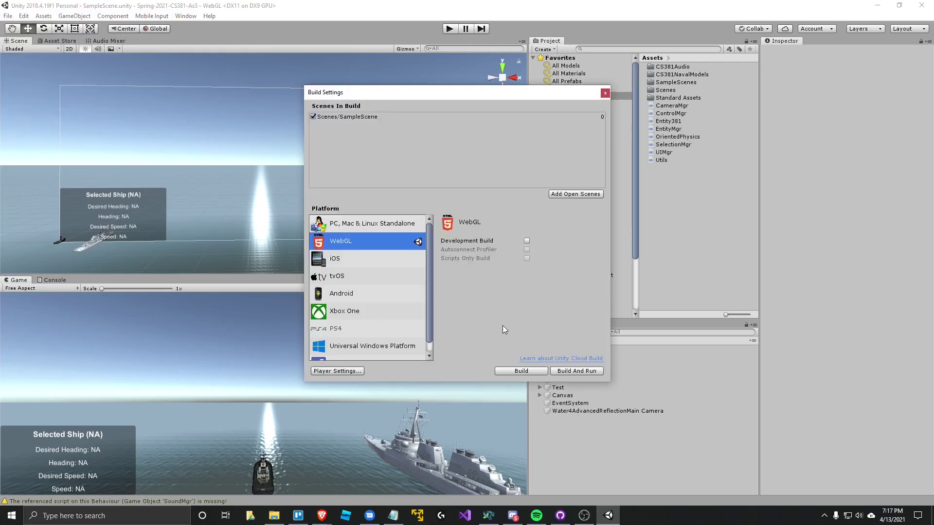
click(521, 371)
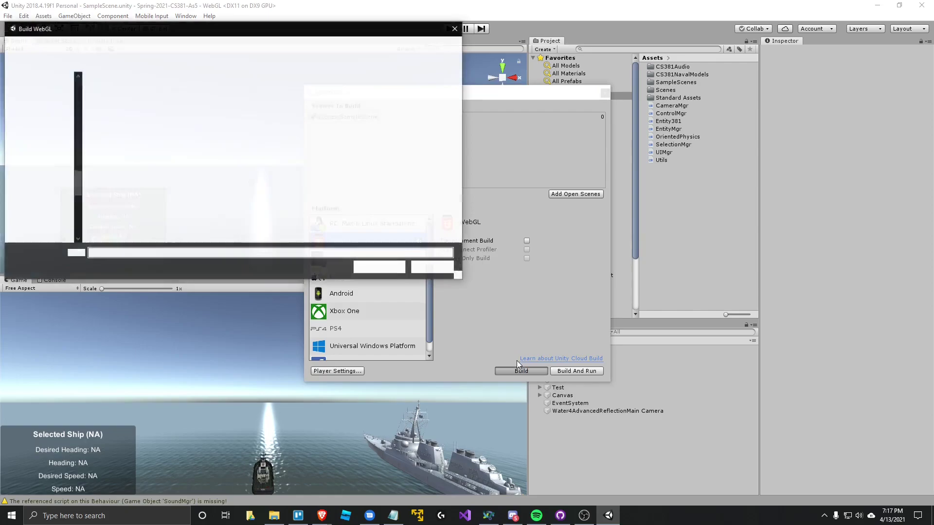
drag(286, 29, 496, 128)
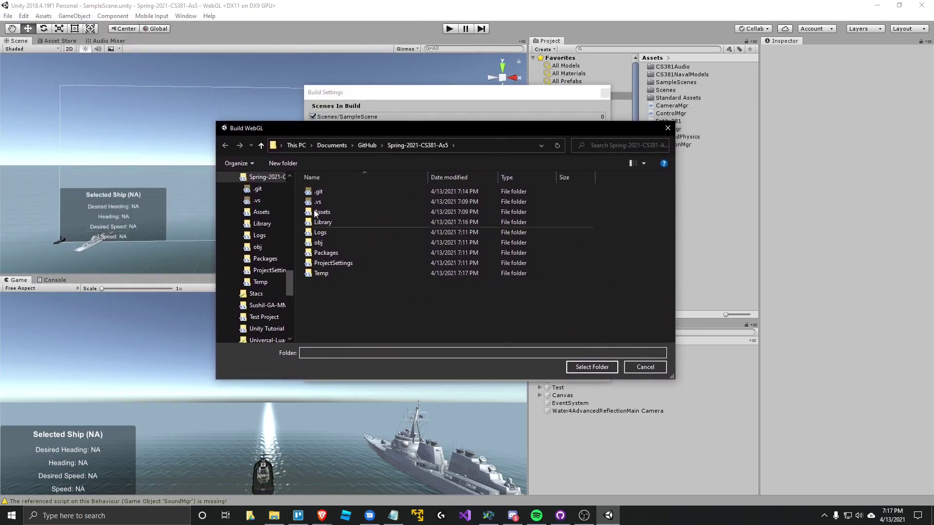
Create a 'Builds' folder in the project and go into it
right_click(323, 299)
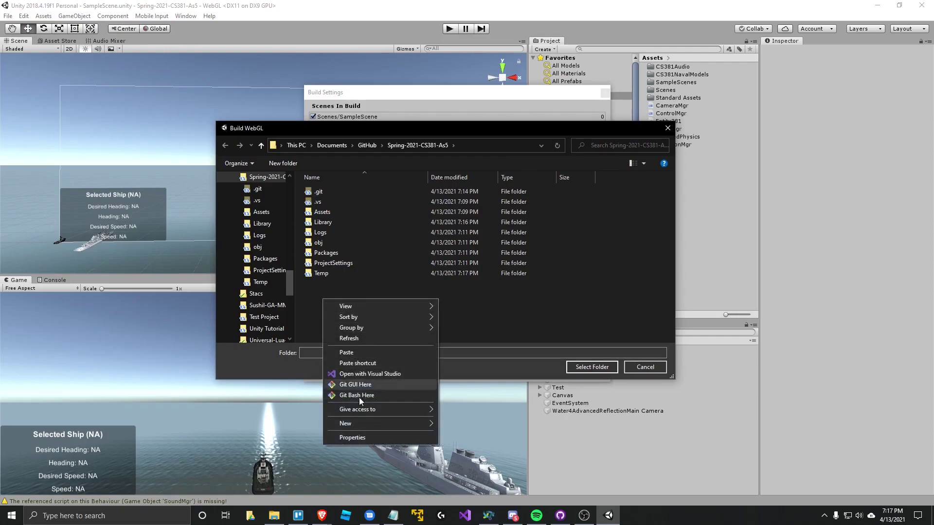
mouse_move(383, 425)
click(463, 424)
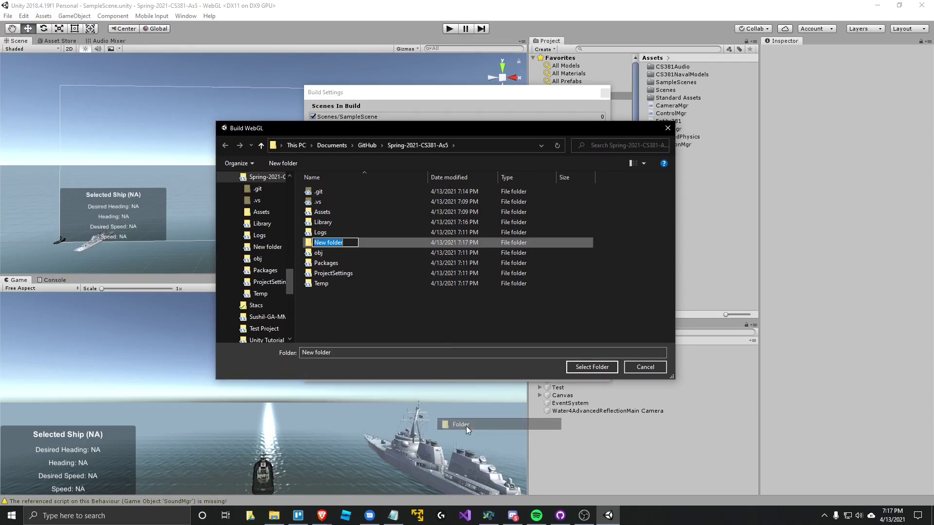
text(Builds)
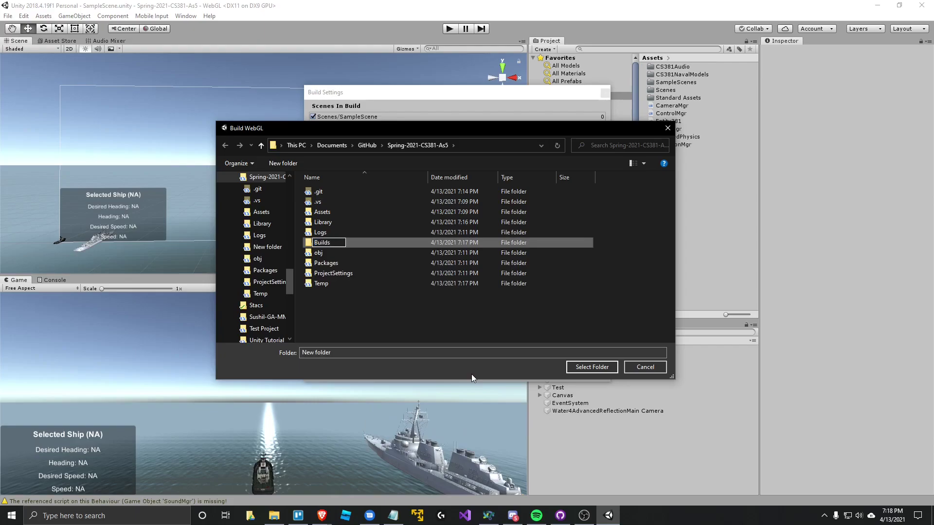
key(Return)
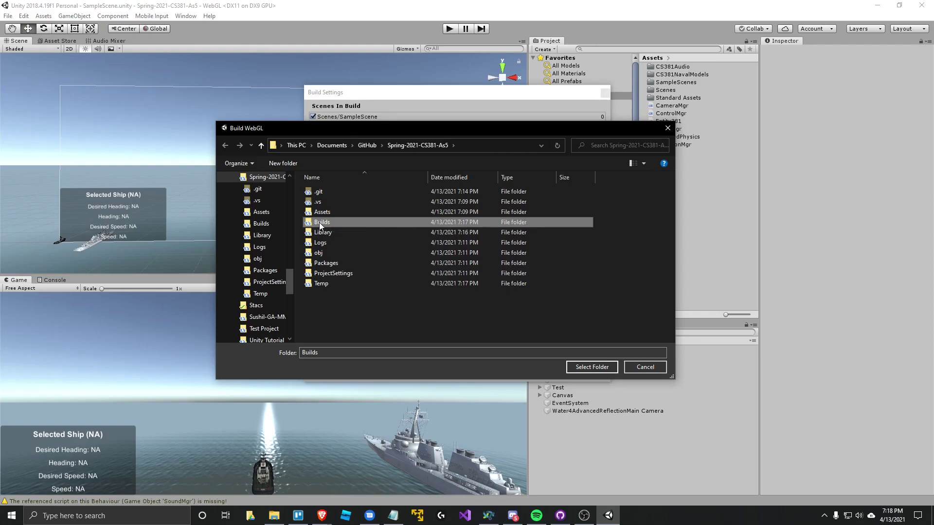
double_click(335, 222)
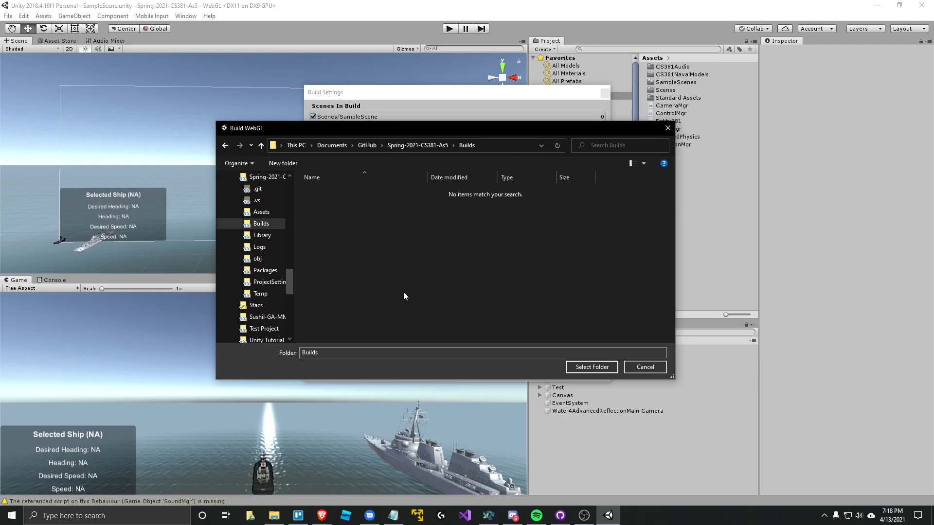
Create trial folders 'Alpha' and 'Beta' inside Builds
right_click(339, 252)
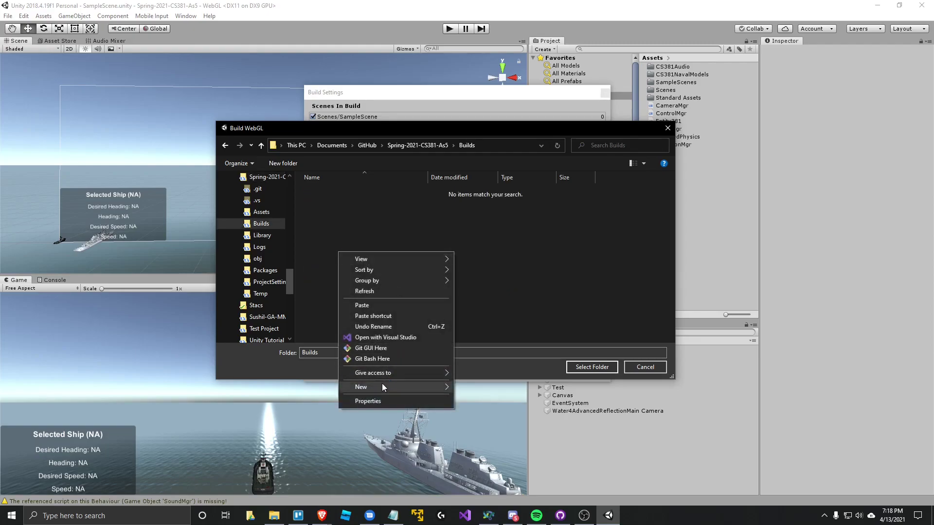
mouse_move(382, 387)
click(490, 387)
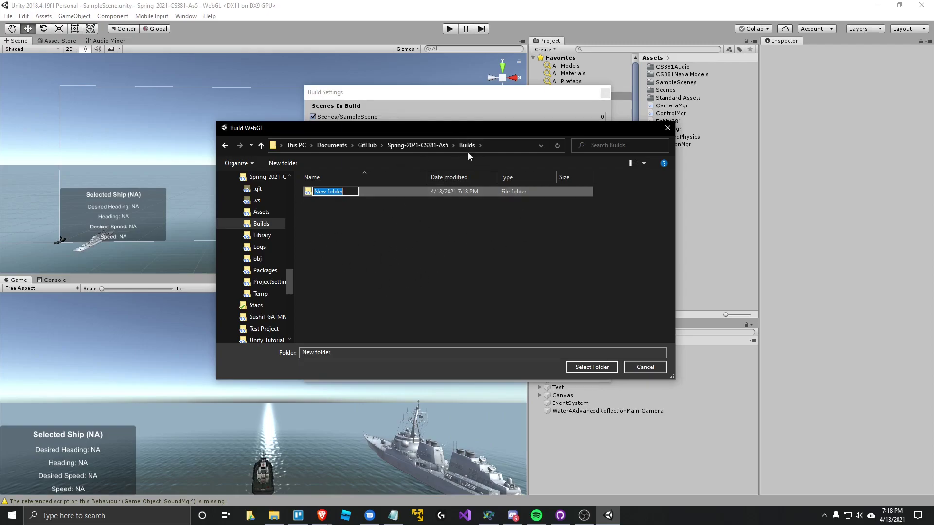
click(352, 193)
drag(352, 193, 310, 195)
text(Alpha)
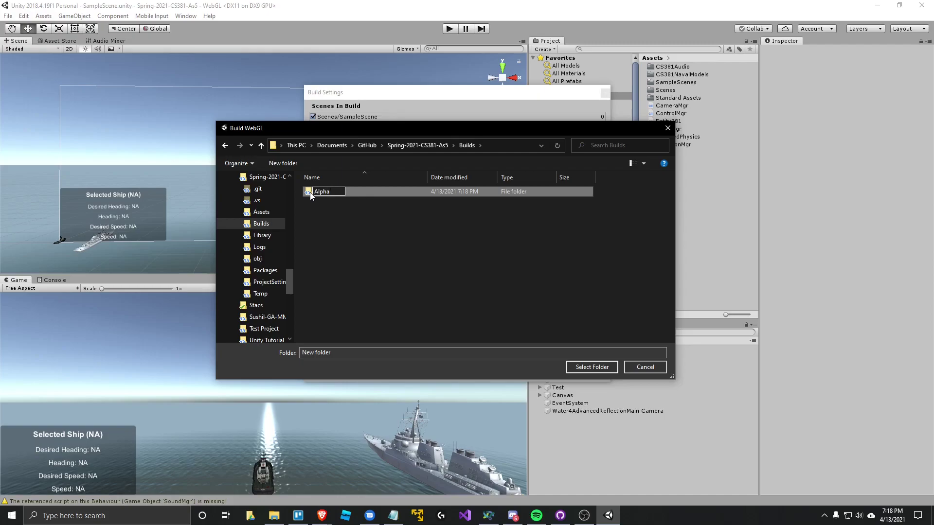
key(Return)
right_click(325, 213)
mouse_move(377, 350)
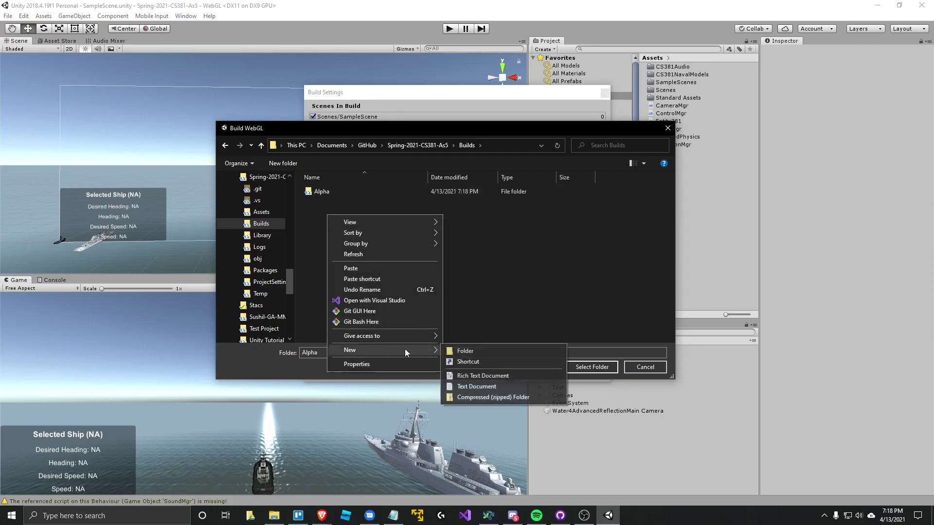
click(460, 350)
text(Beta)
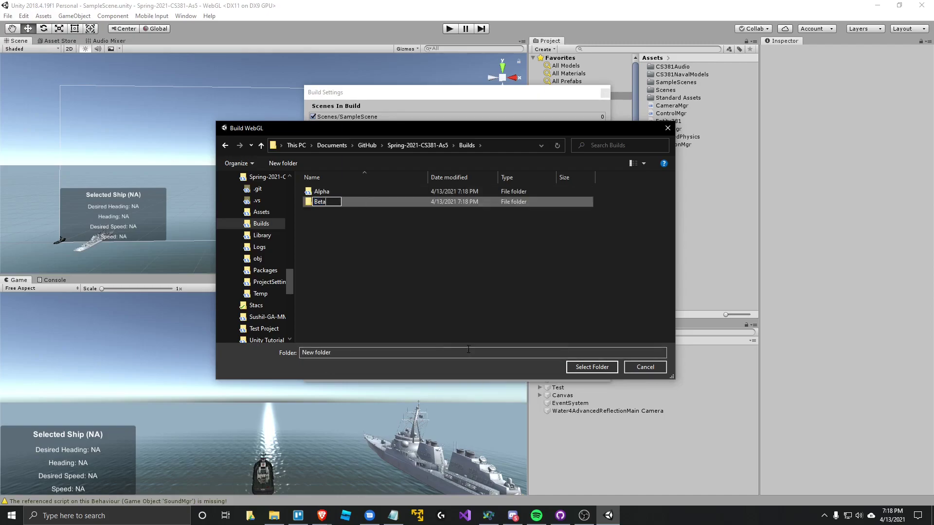
key(Return)
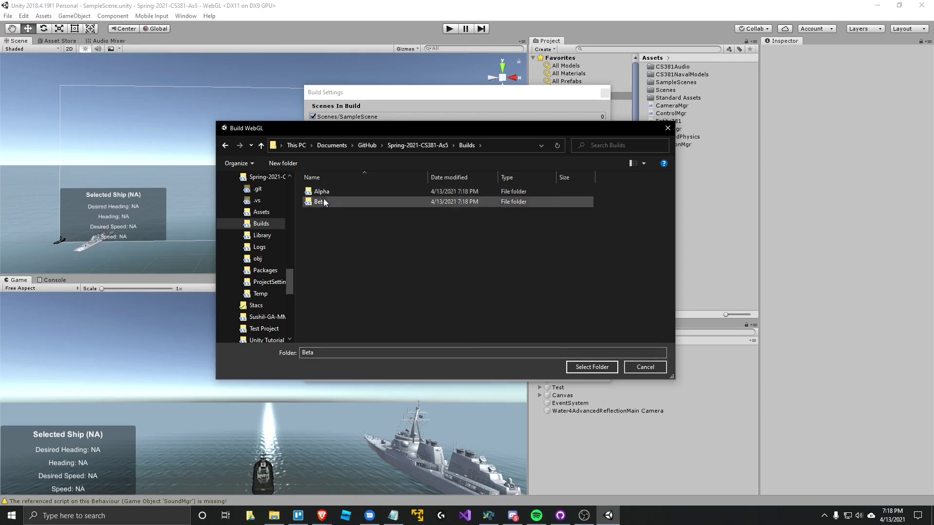
Delete the Beta and Alpha folders, leaving Builds empty
click(337, 238)
click(324, 192)
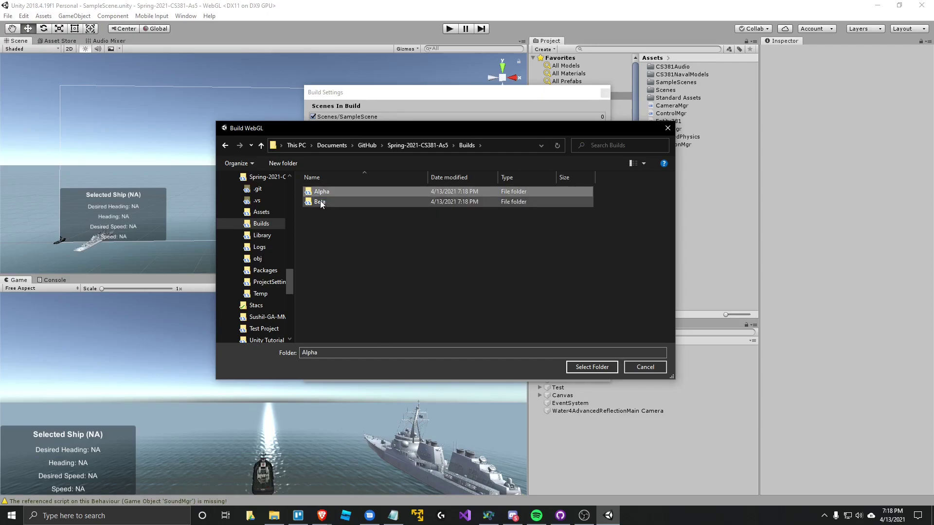
click(328, 201)
key(Delete)
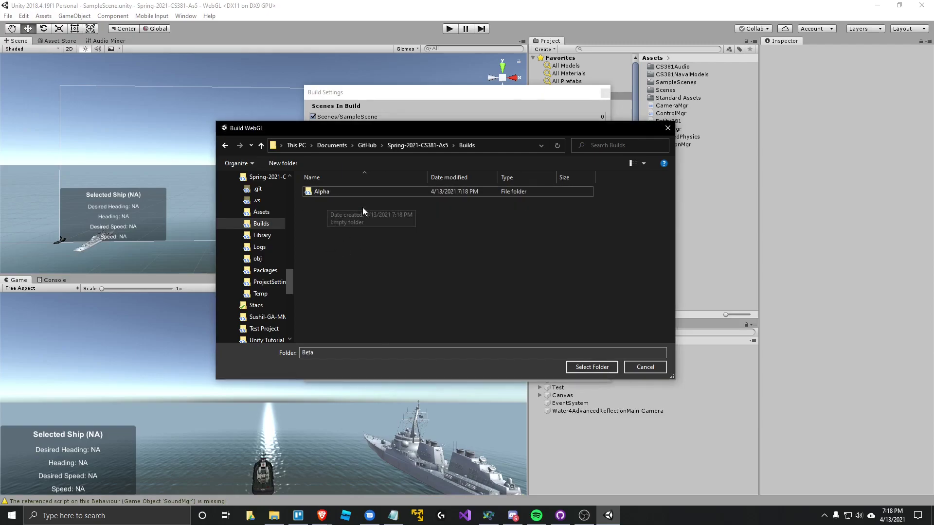
click(335, 194)
key(Delete)
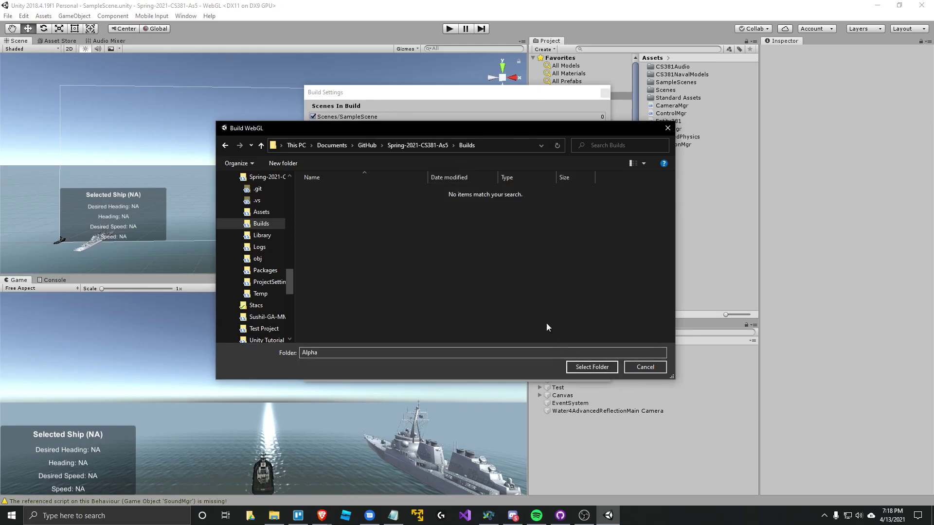
Confirm Builds as the output with Select Folder, closing the Build WebGL chooser
click(582, 367)
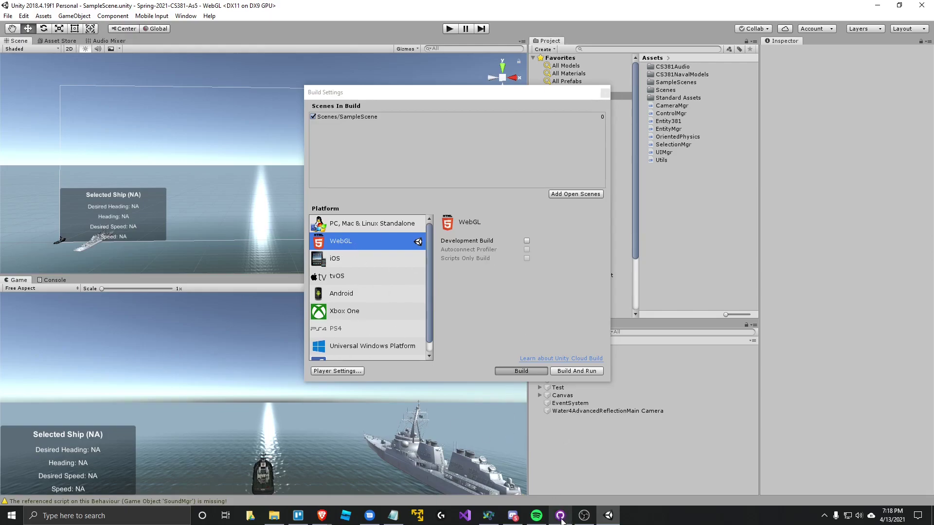
mouse_move(561, 520)
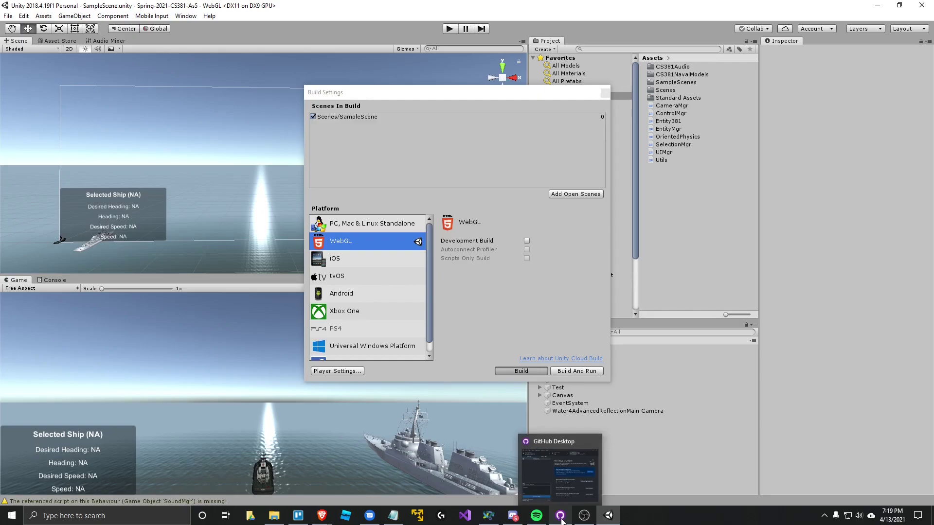
Open the Spring-2021-CS381-As5 repository page on GitHub via Repository > View on GitHub
click(545, 501)
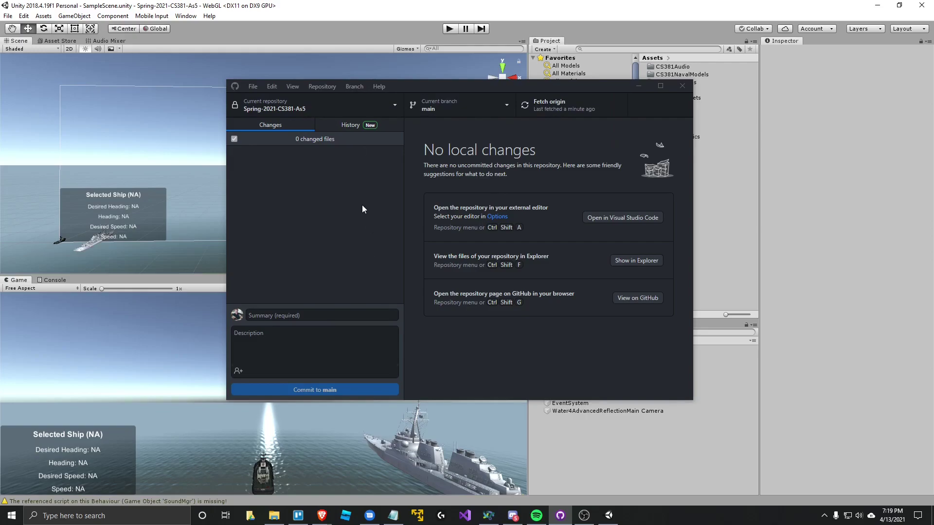
click(320, 87)
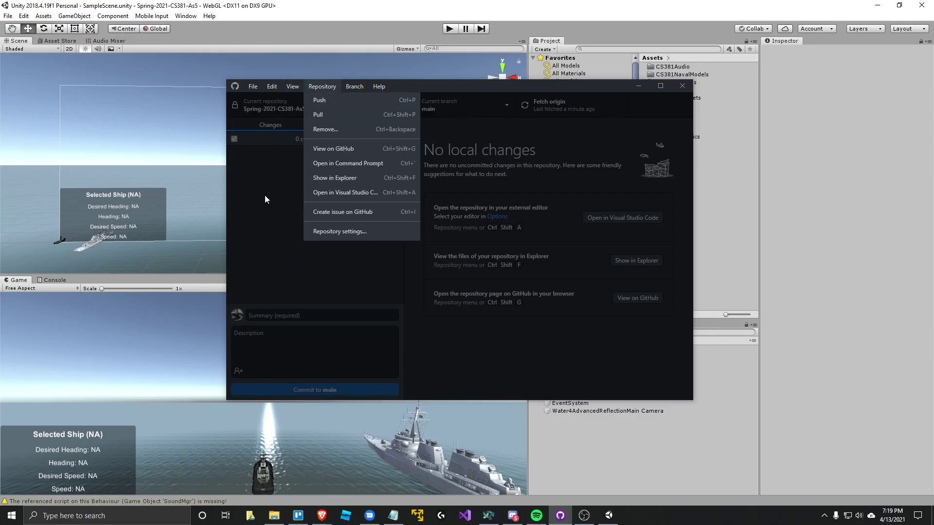
click(265, 200)
click(322, 86)
click(329, 148)
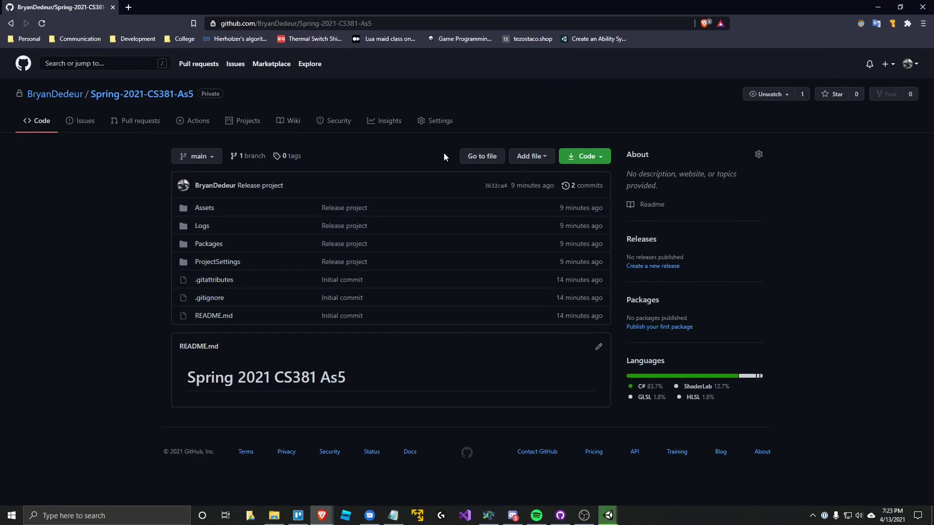
In Settings > Pages, set the source to branch main, / (root) folder, and save
click(442, 122)
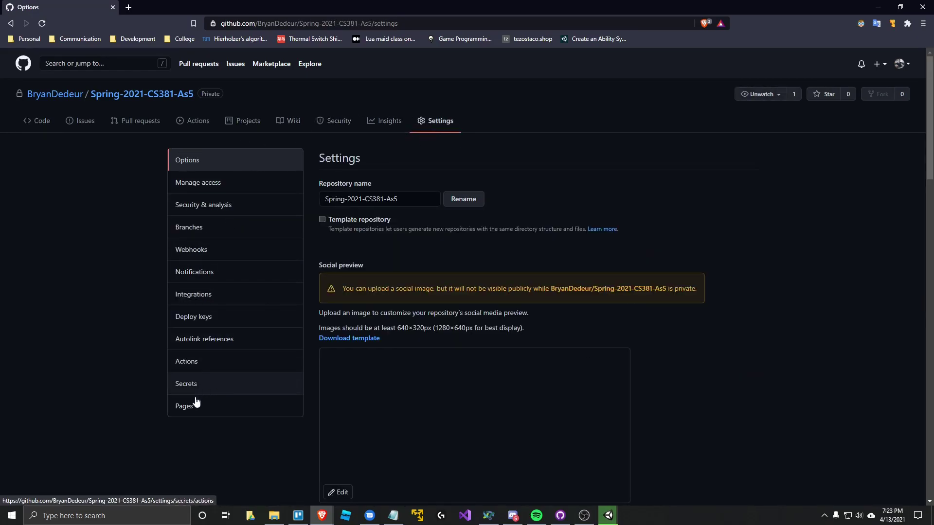
click(197, 404)
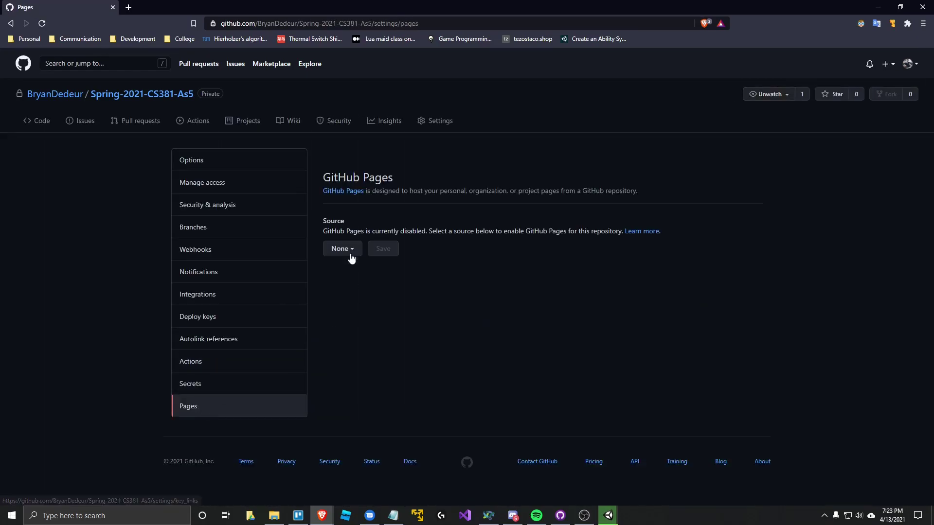
click(353, 247)
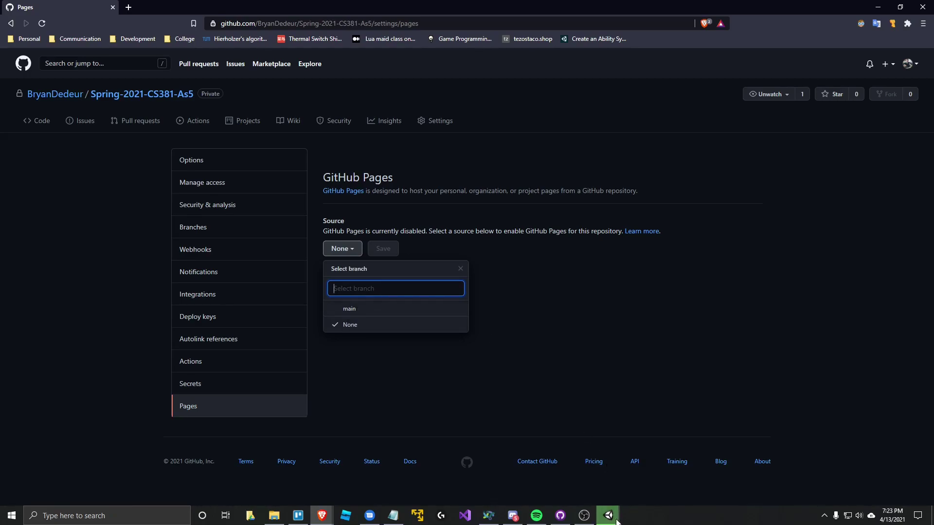
click(365, 310)
click(441, 248)
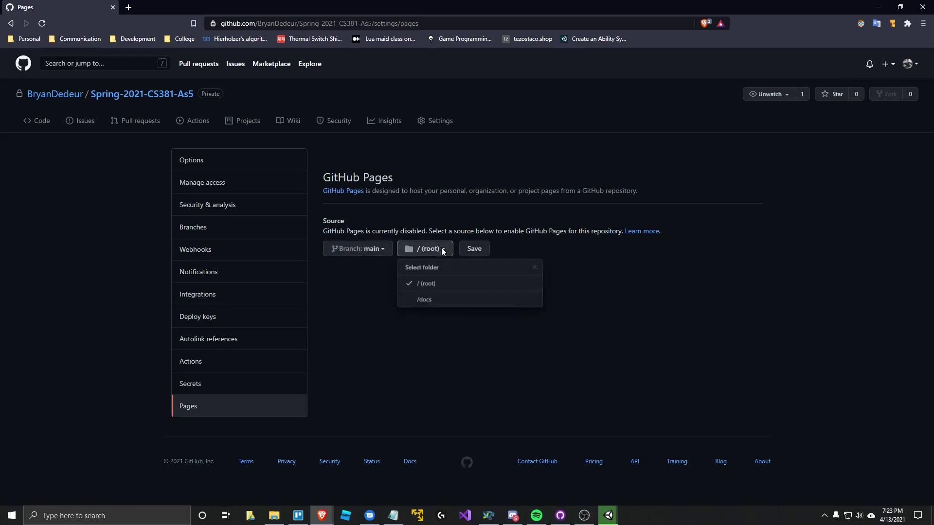
click(439, 252)
click(473, 248)
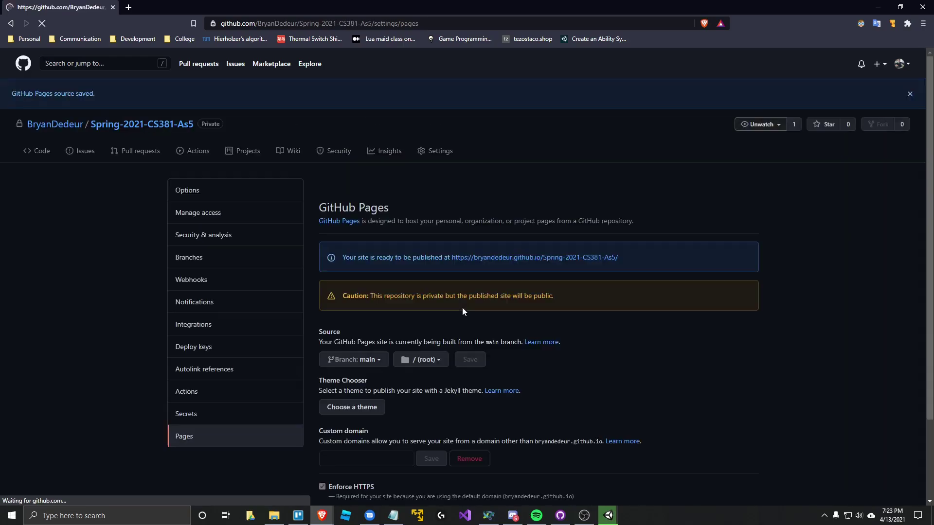
scroll(438, 365, down, 2)
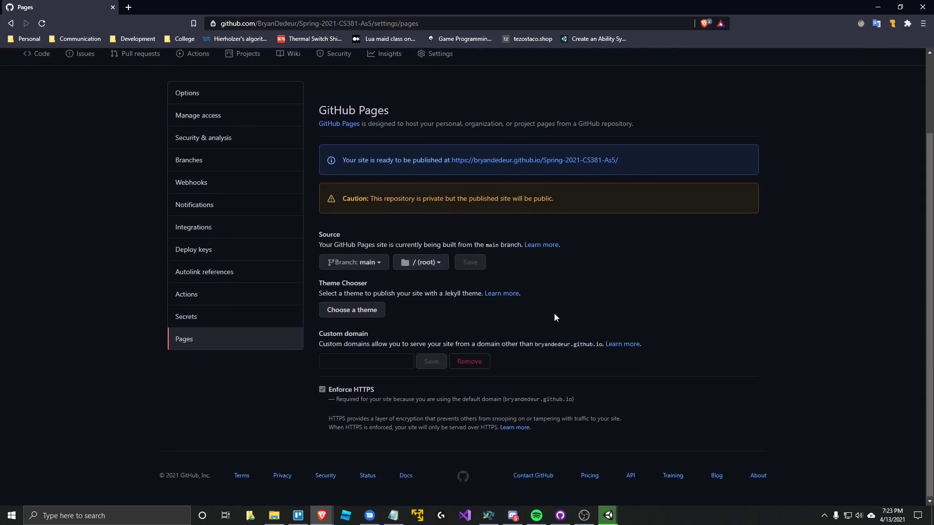
Allow Node.js through the Windows firewall and position the File Explorer window on the build output
click(608, 516)
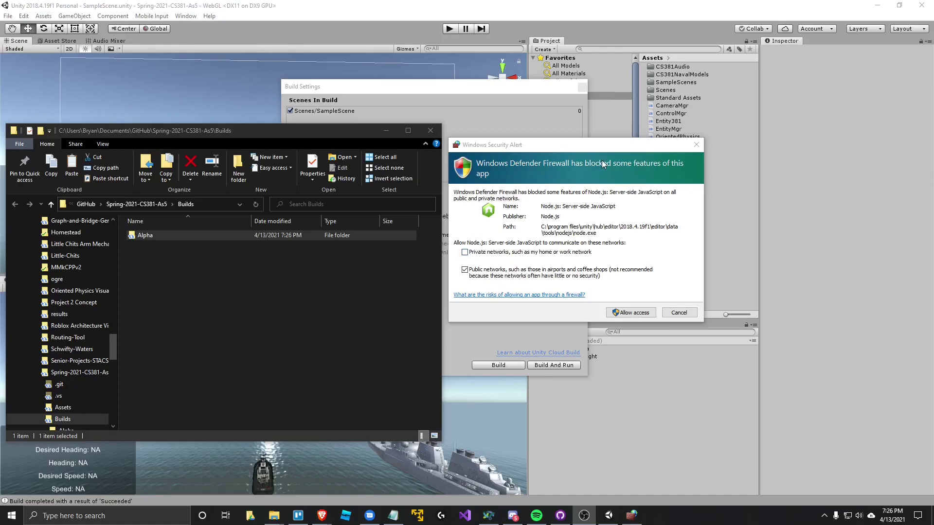
drag(501, 146, 525, 150)
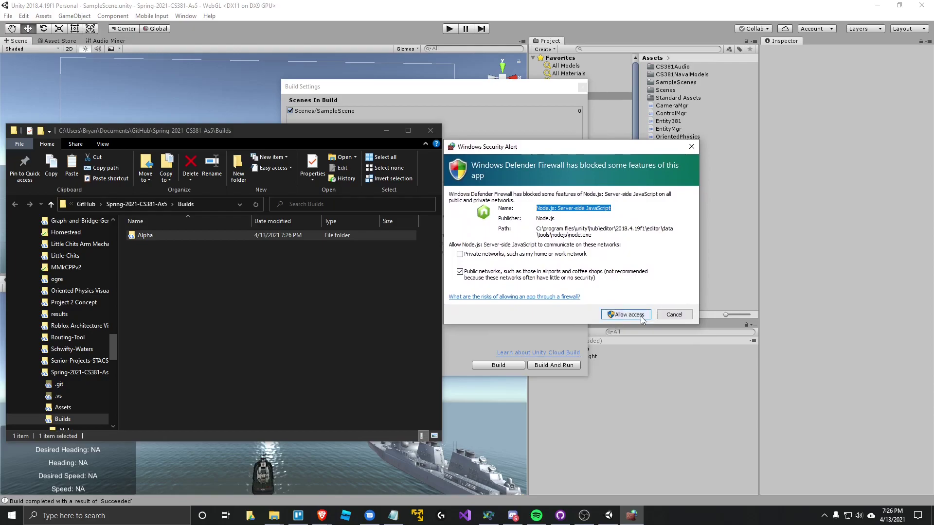
click(642, 319)
click(390, 247)
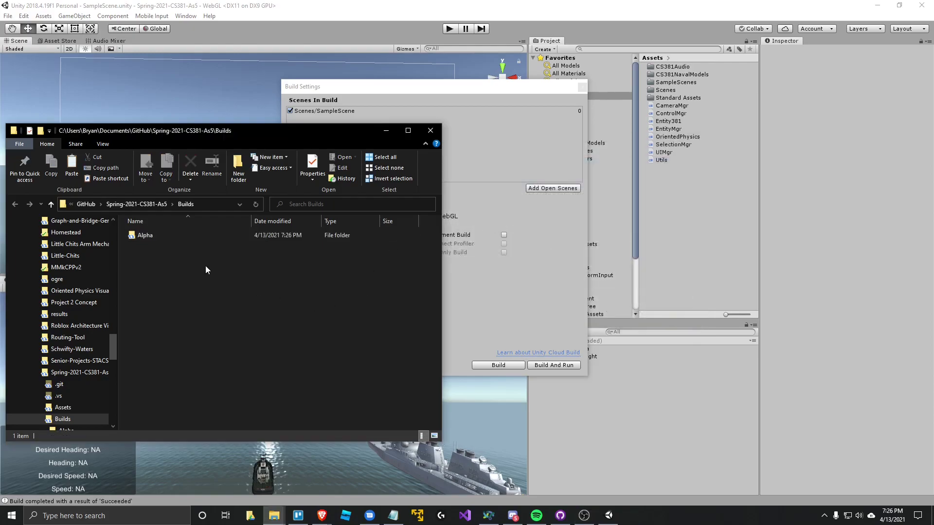
drag(174, 138, 218, 107)
Move Build, TemplateData and index.html out of Alpha directly into Builds
double_click(195, 204)
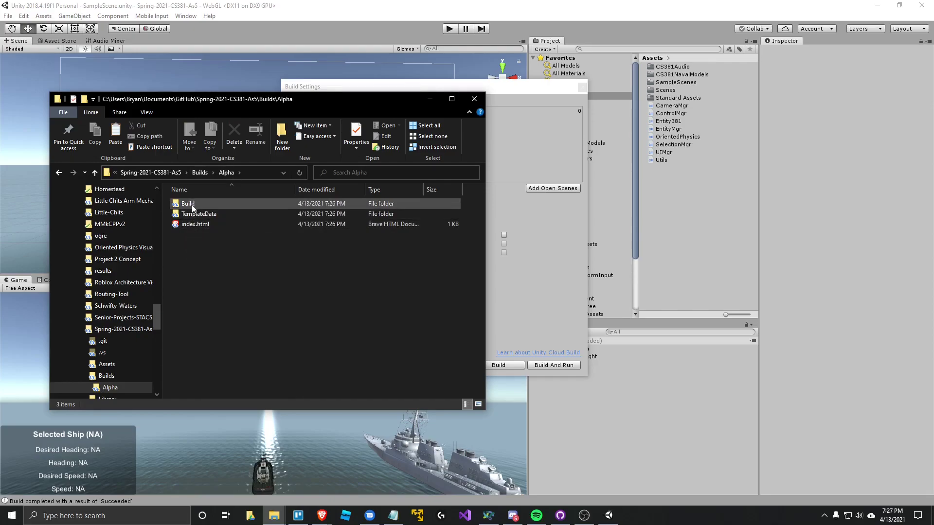
drag(205, 241, 208, 270)
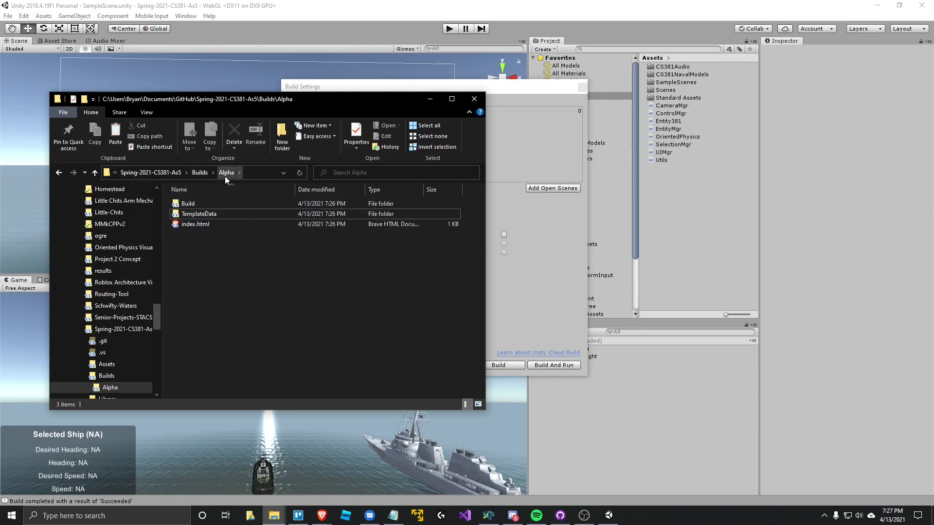
drag(209, 243, 200, 176)
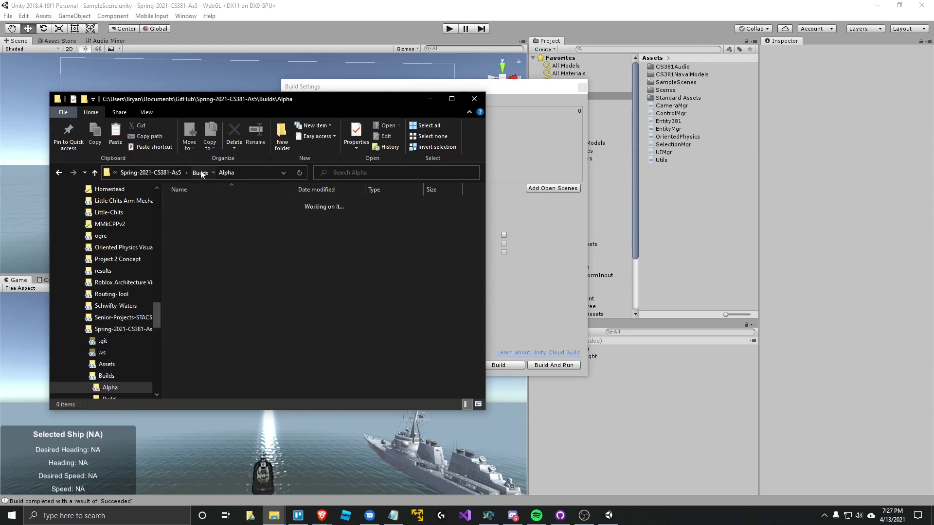
Delete the emptied Alpha folder from Builds and minimize File Explorer
click(201, 174)
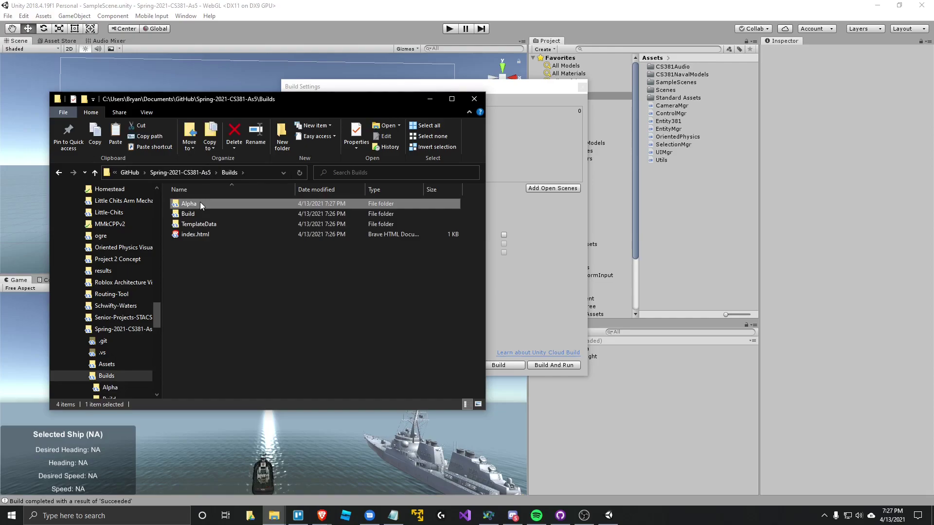
key(Delete)
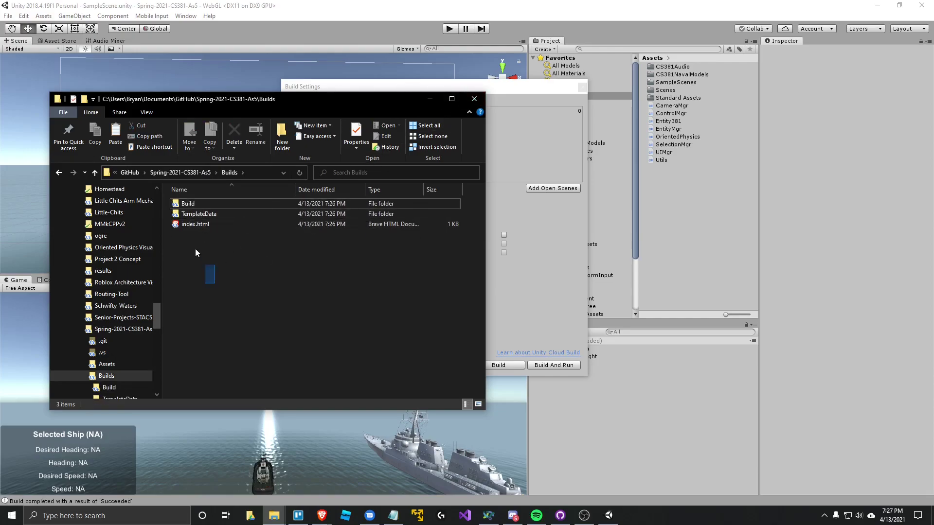
drag(196, 253, 187, 200)
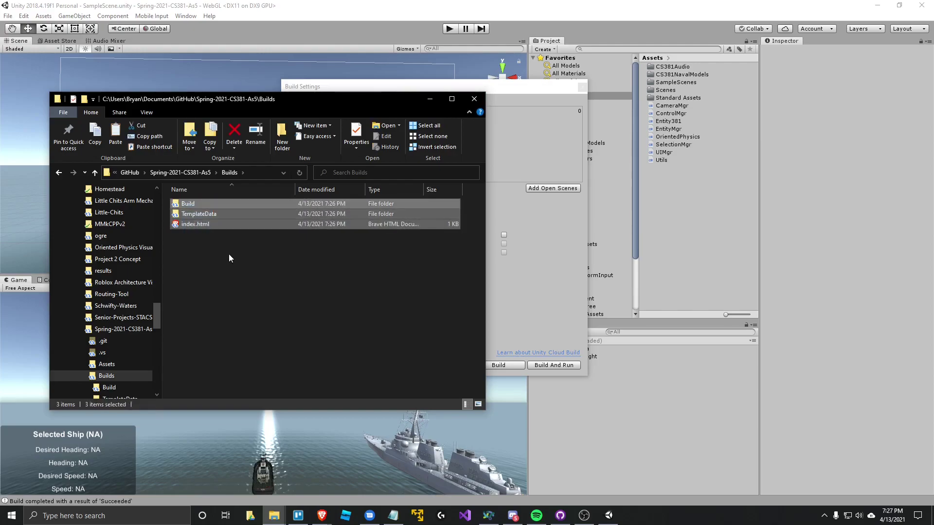
click(230, 259)
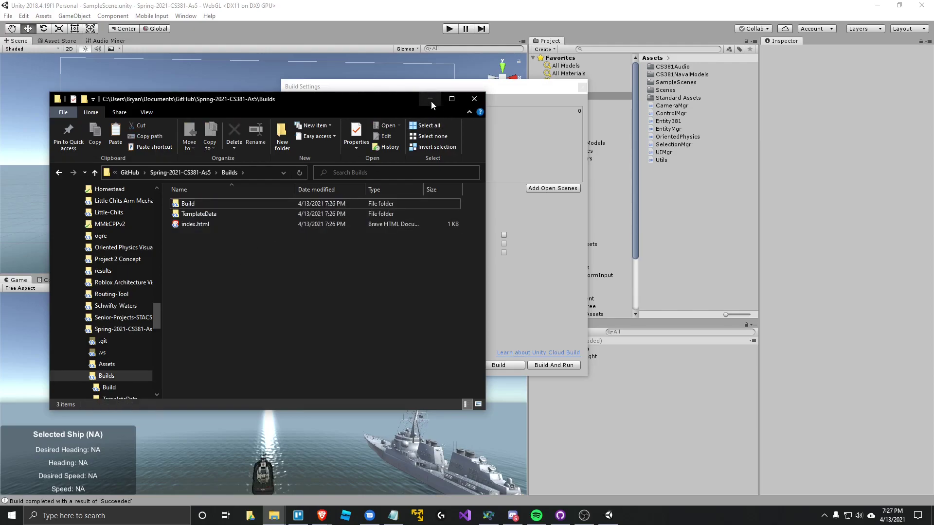
click(429, 100)
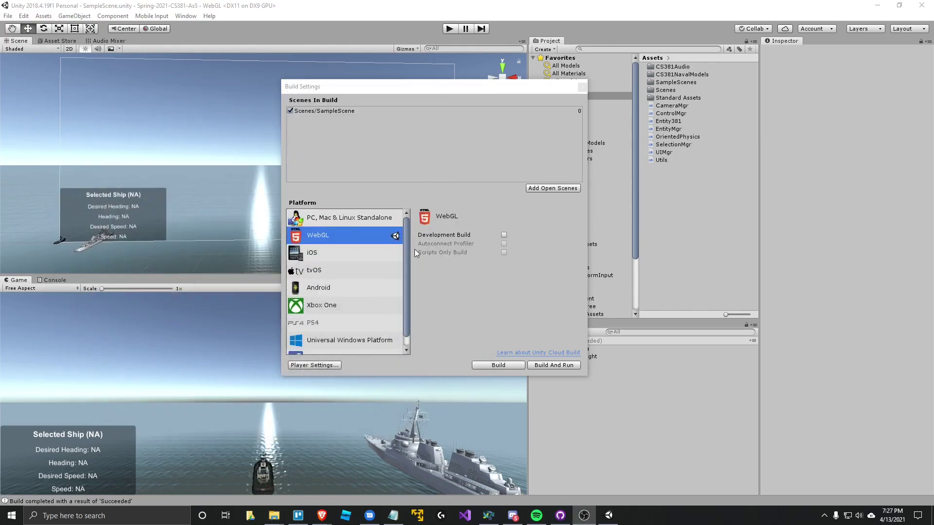
Review the diffs of EditorBuildSettings, GraphicsSettings and UnityConnectSettings.asset in GitHub Desktop
click(560, 515)
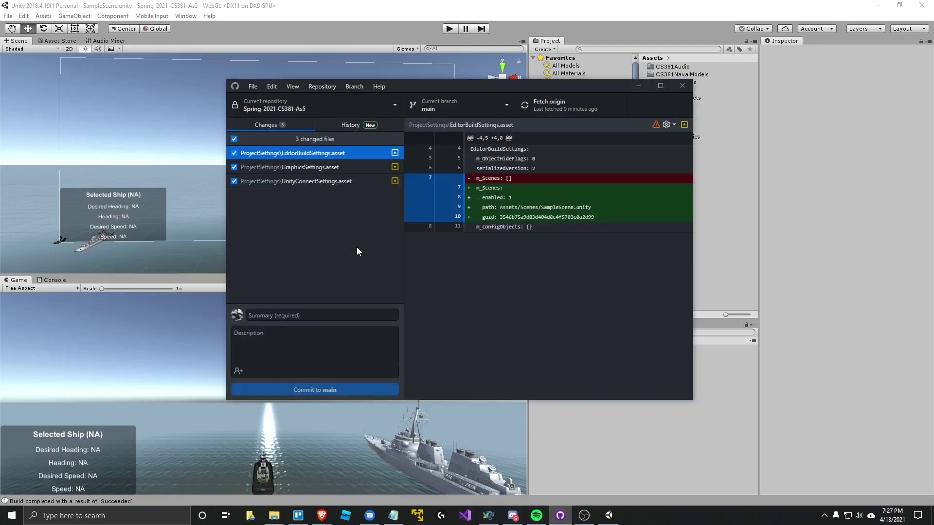
drag(437, 90, 429, 111)
click(876, 6)
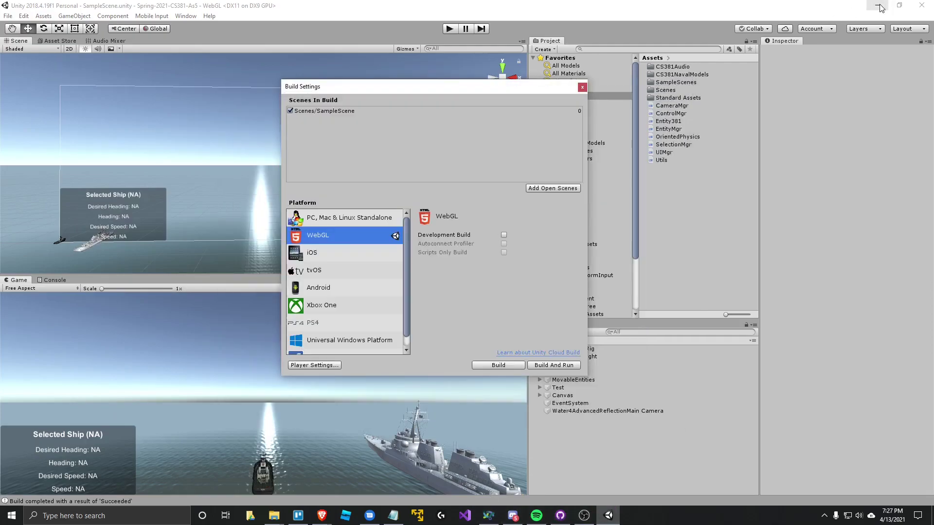
click(877, 6)
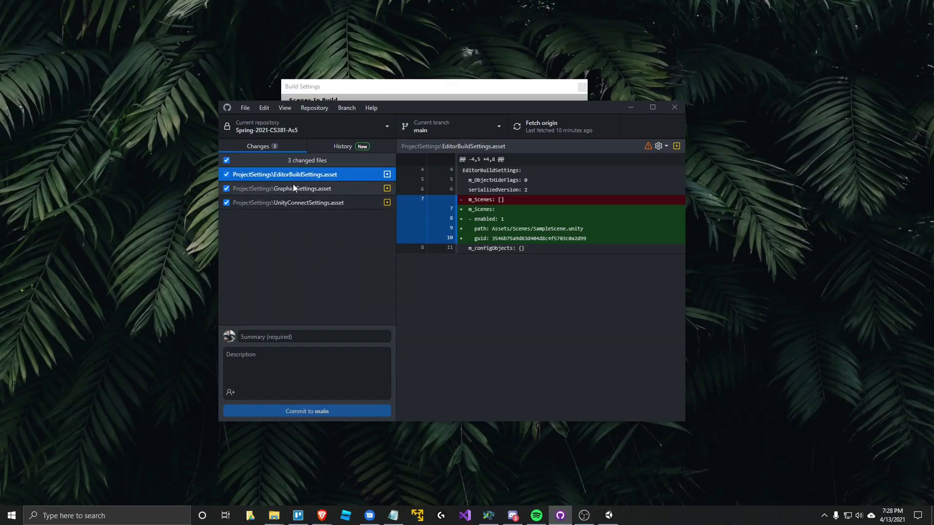
click(293, 188)
click(294, 203)
click(296, 175)
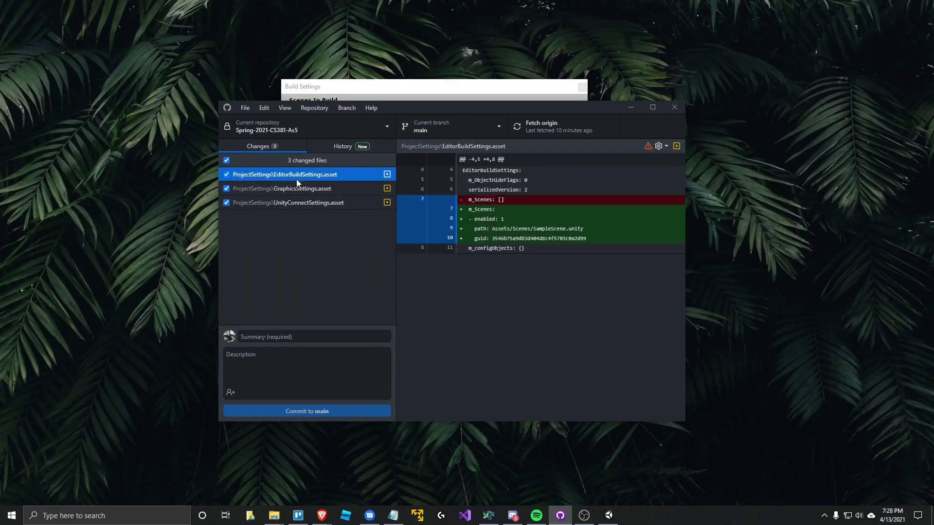
click(297, 190)
click(299, 203)
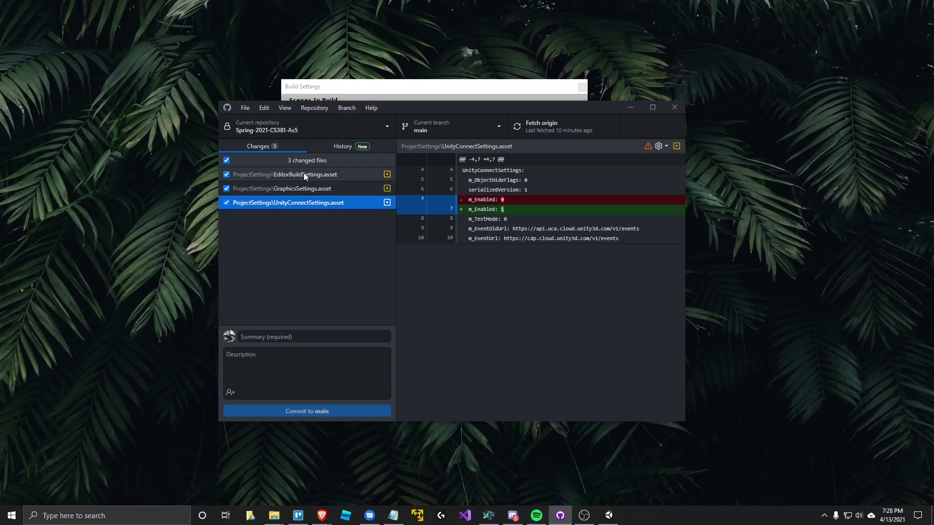
Open the Spring-2021-CS381-As5 repository folder in File Explorer via Repository > Show in Explorer
click(337, 127)
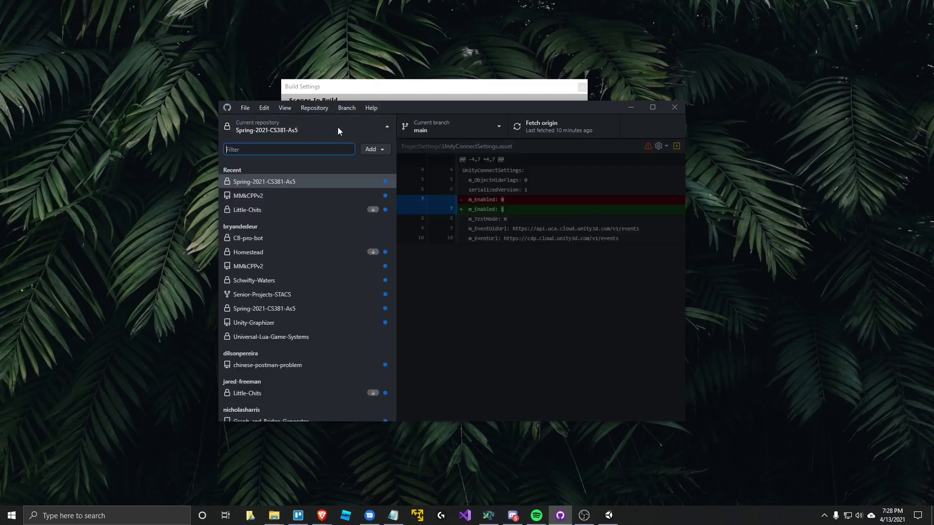
click(337, 127)
click(266, 108)
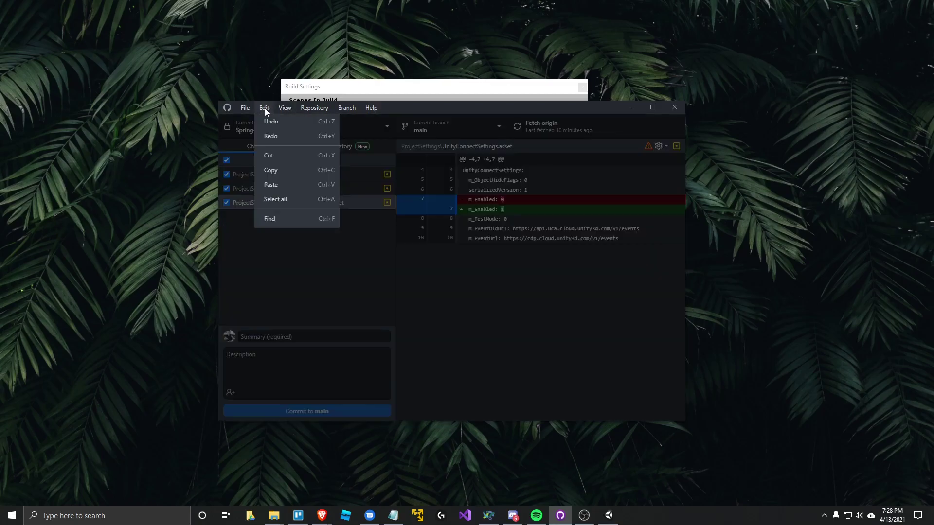
mouse_move(285, 107)
mouse_move(314, 110)
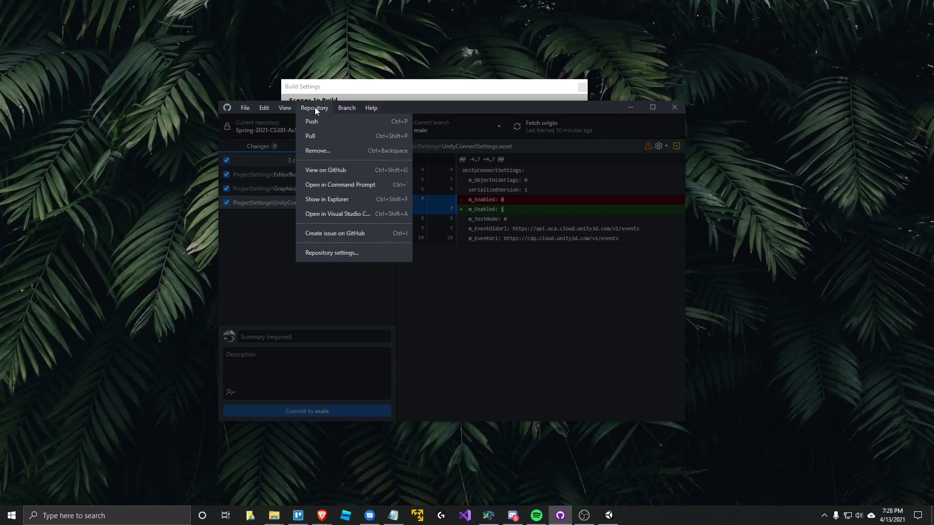
click(341, 198)
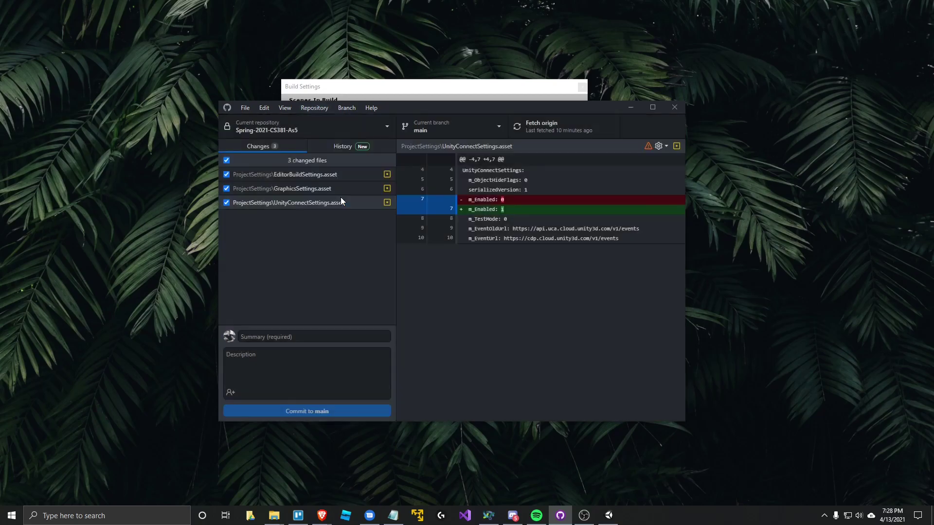
Open the repository's .gitignore file in Notepad
drag(679, 129, 398, 72)
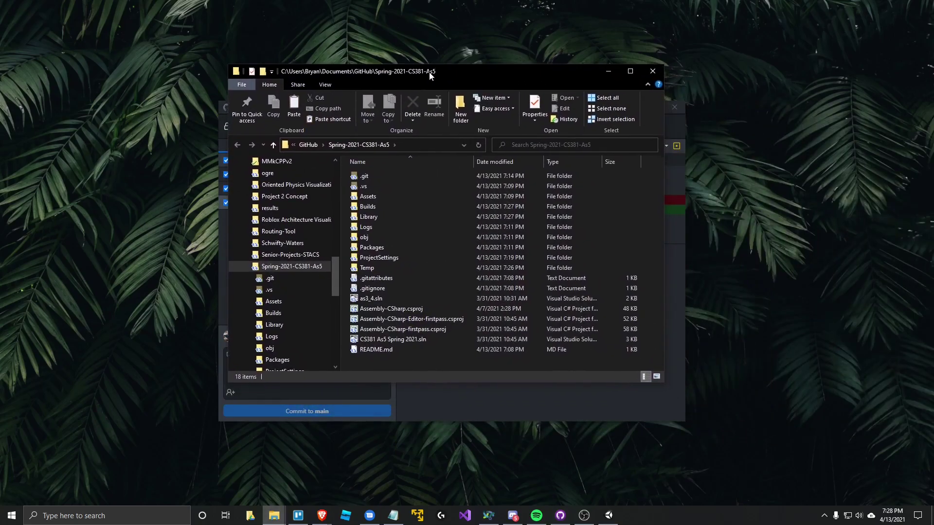
double_click(375, 289)
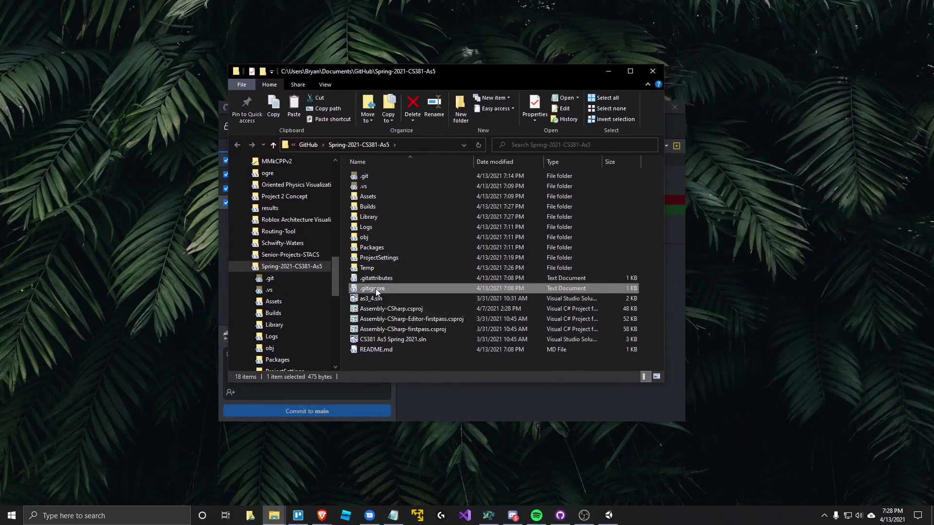
right_click(374, 290)
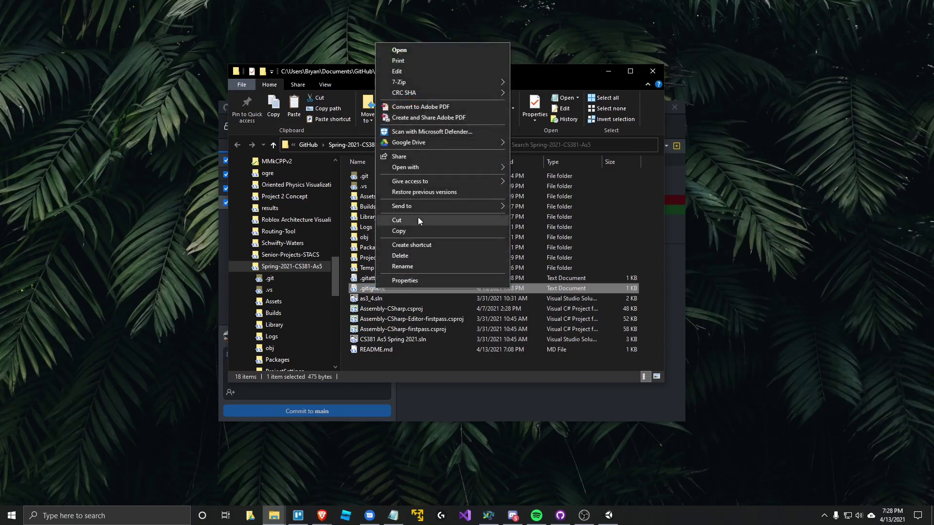
click(535, 168)
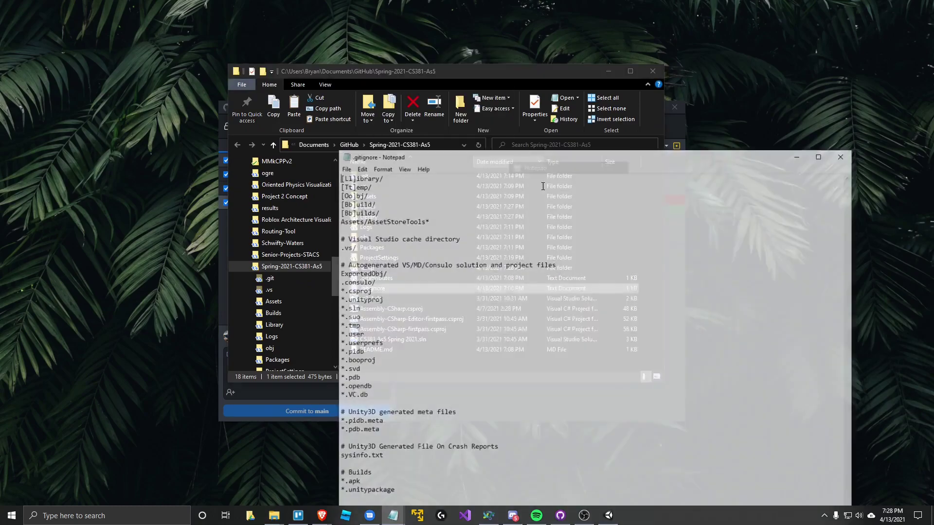
drag(504, 156, 365, 51)
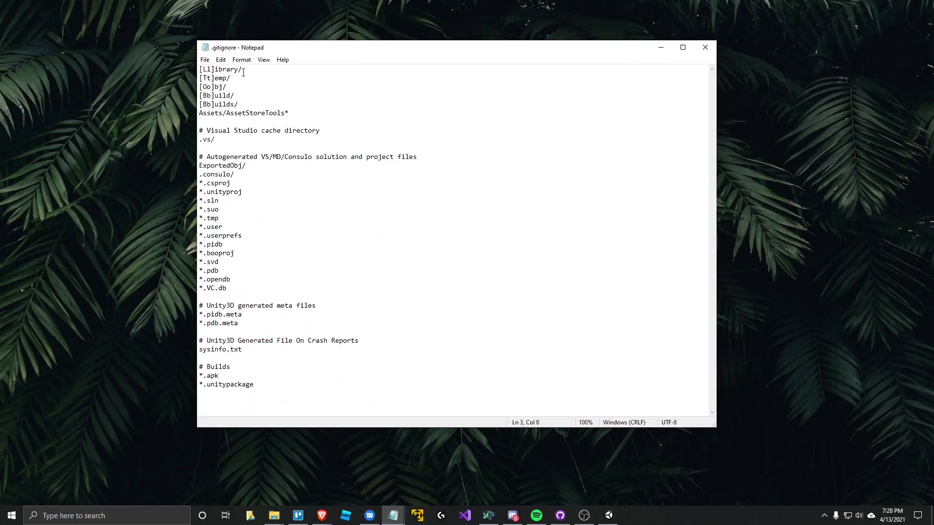
Delete the [Bb]uilds/ and [Bb]uild/ ignore rules, then close Notepad
drag(244, 104, 201, 104)
click(207, 104)
drag(244, 104, 199, 104)
click(217, 104)
drag(248, 105, 194, 103)
key(BackSpace)
key(BackSpace)
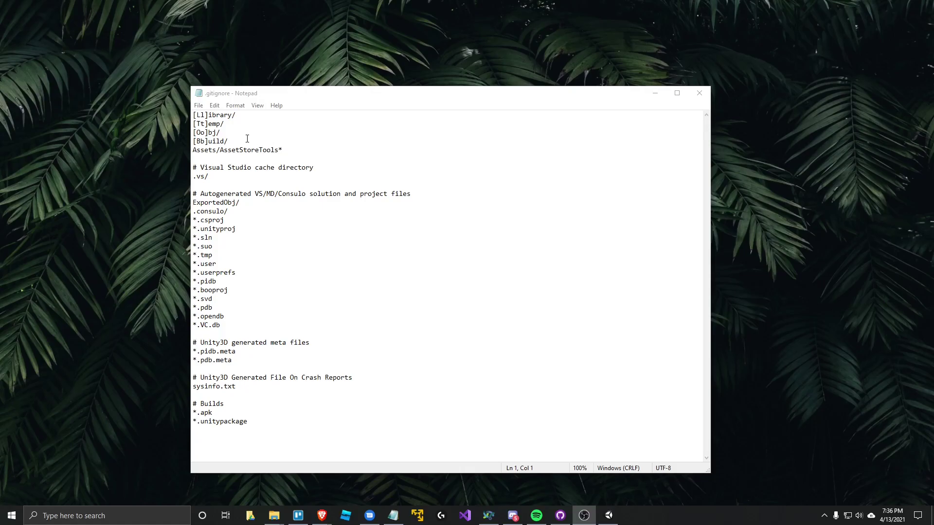
drag(247, 140, 189, 139)
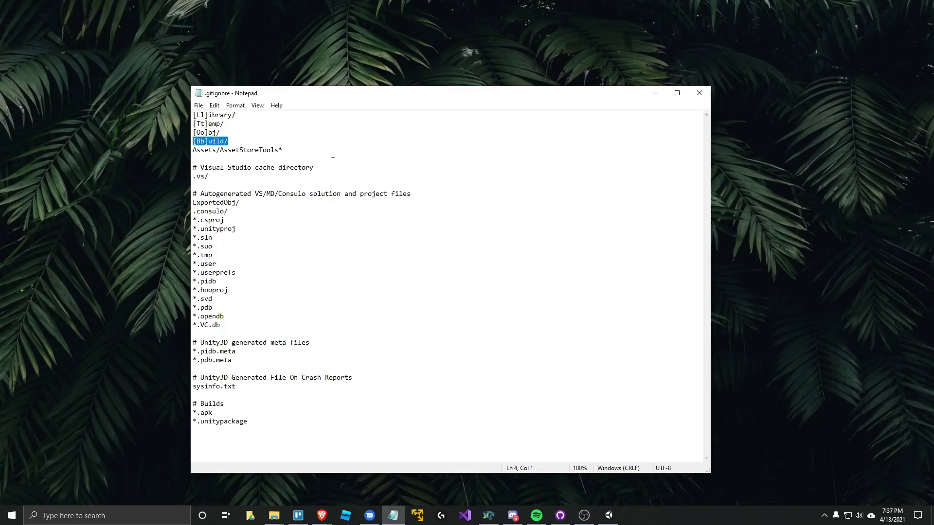
key(BackSpace)
key(BackSpace)
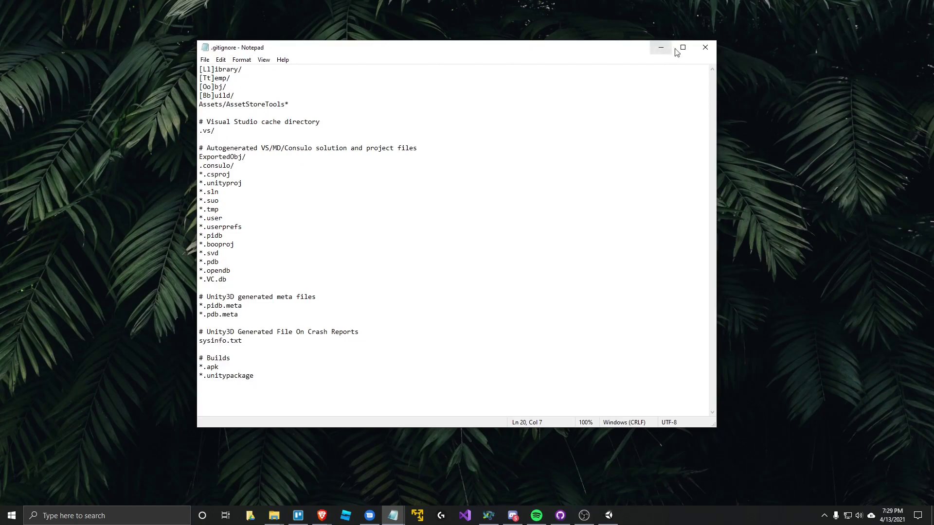
click(704, 47)
Review the new Builds files, including favicon.ico and index.html, in GitHub Desktop
click(451, 407)
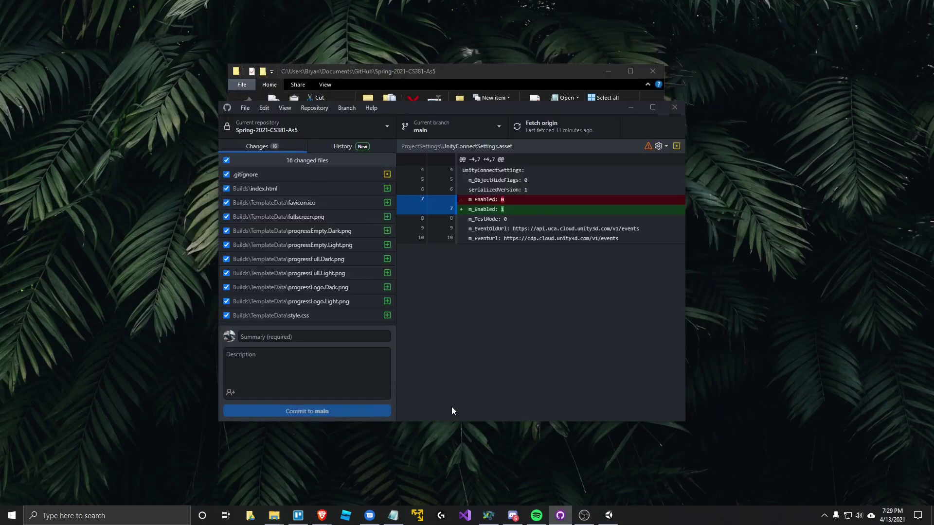
click(289, 203)
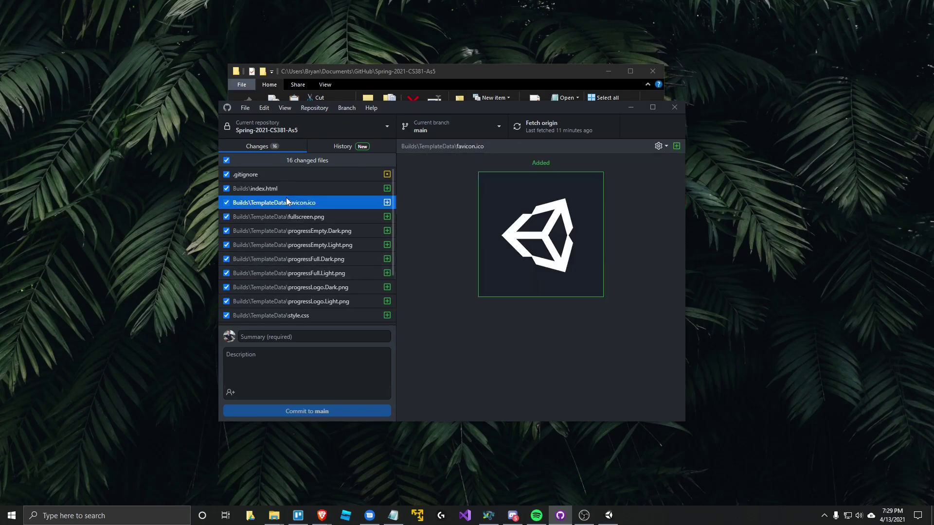
click(284, 191)
scroll(305, 223, down, 2)
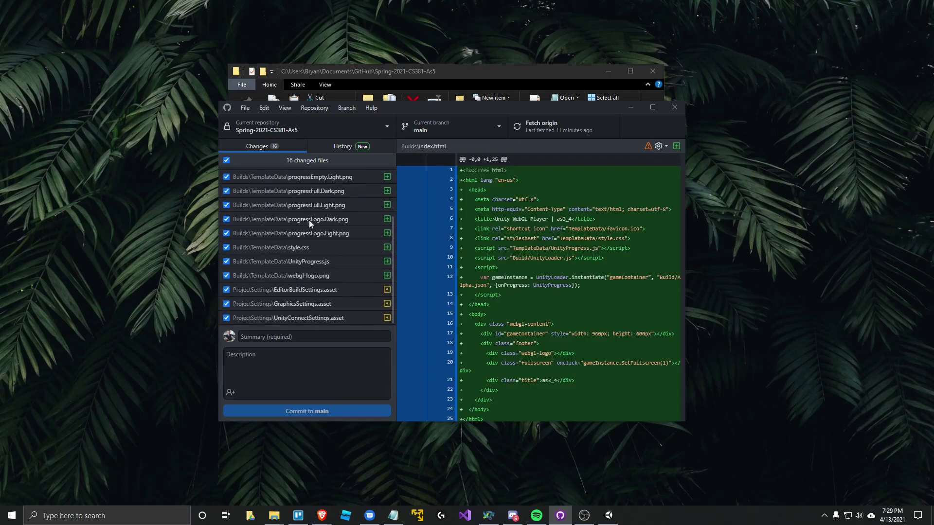
scroll(299, 263, up, 2)
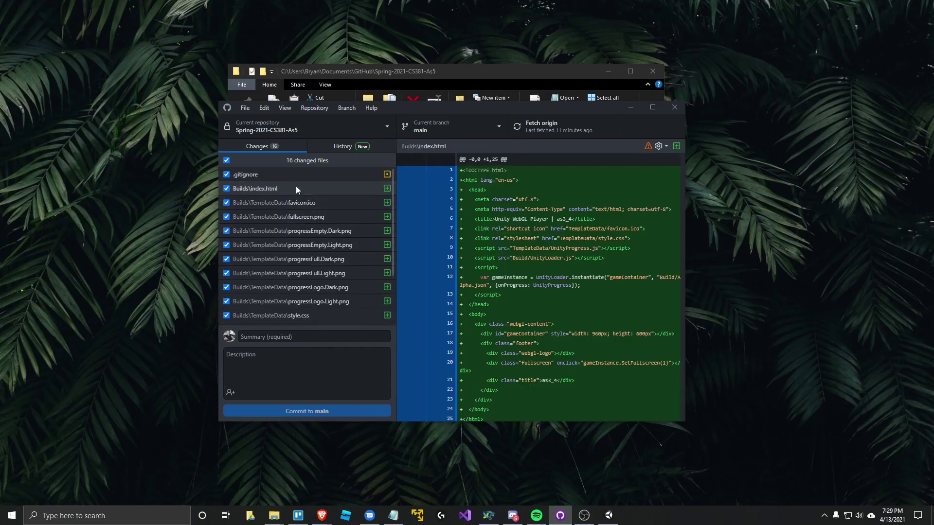
scroll(302, 230, down, 2)
Commit all 16 changes to main with the summary 'Release alpha build webgl'
click(293, 337)
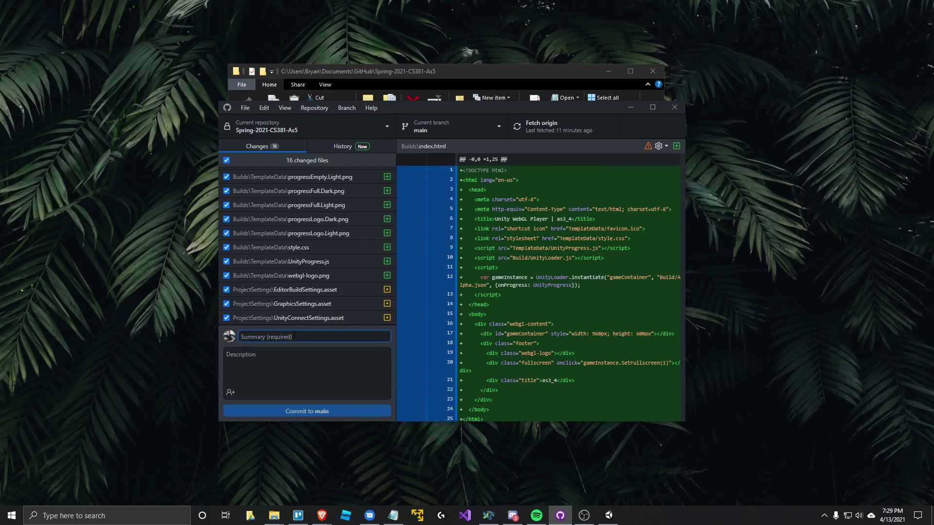
text(Release alpha build webgl)
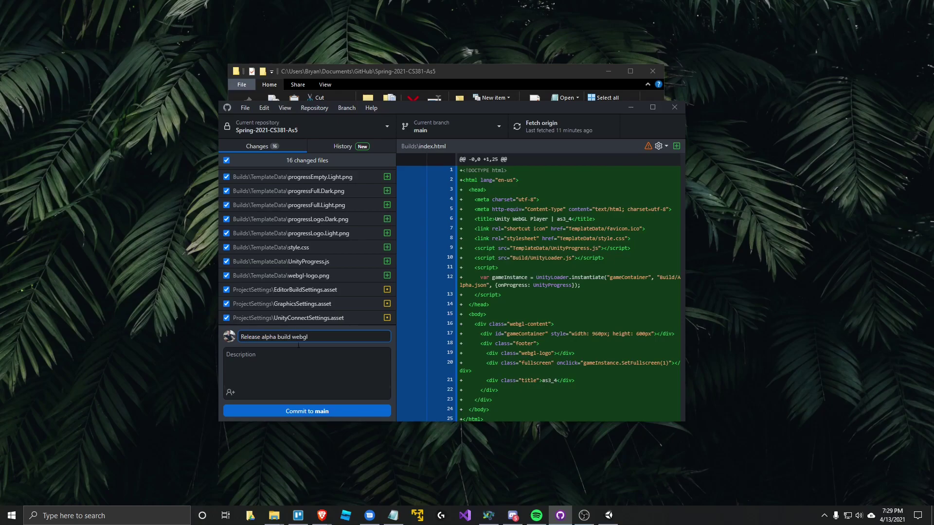
click(297, 409)
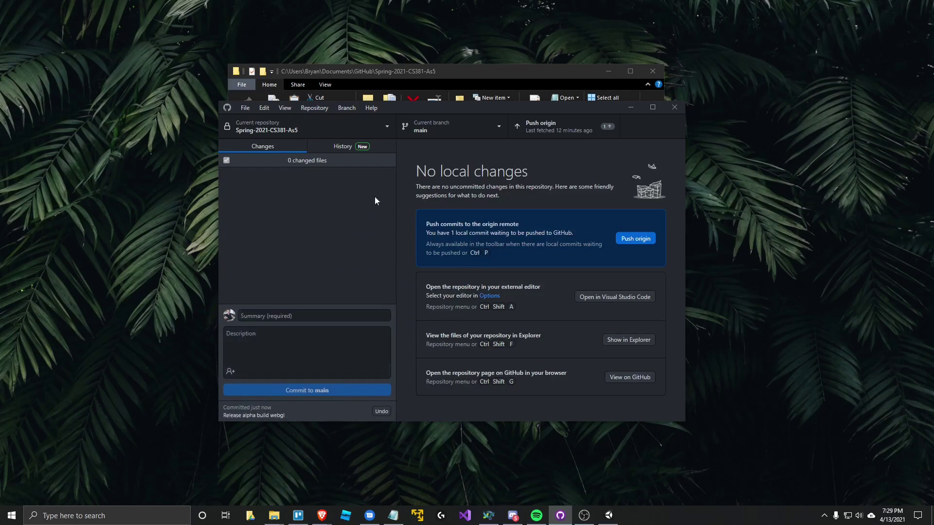
Push the commit to origin and open the repository on GitHub in the browser
click(555, 128)
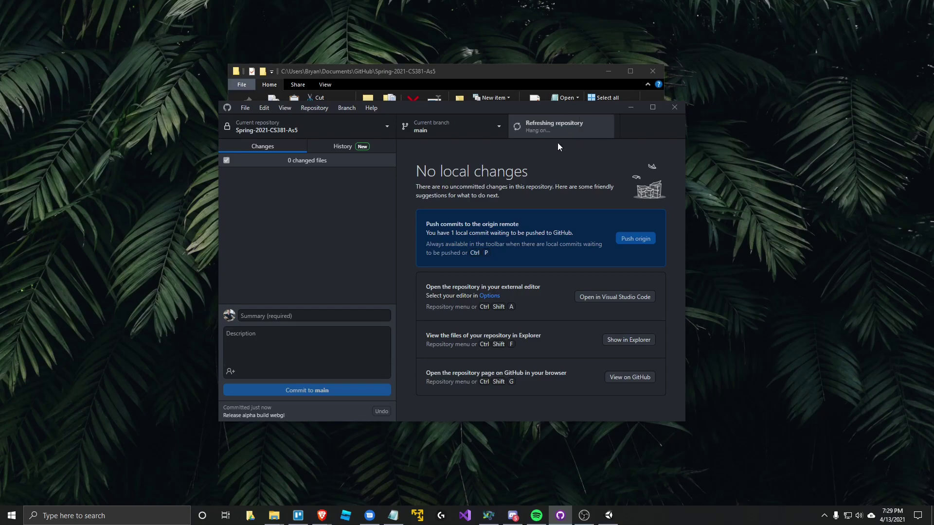
click(318, 109)
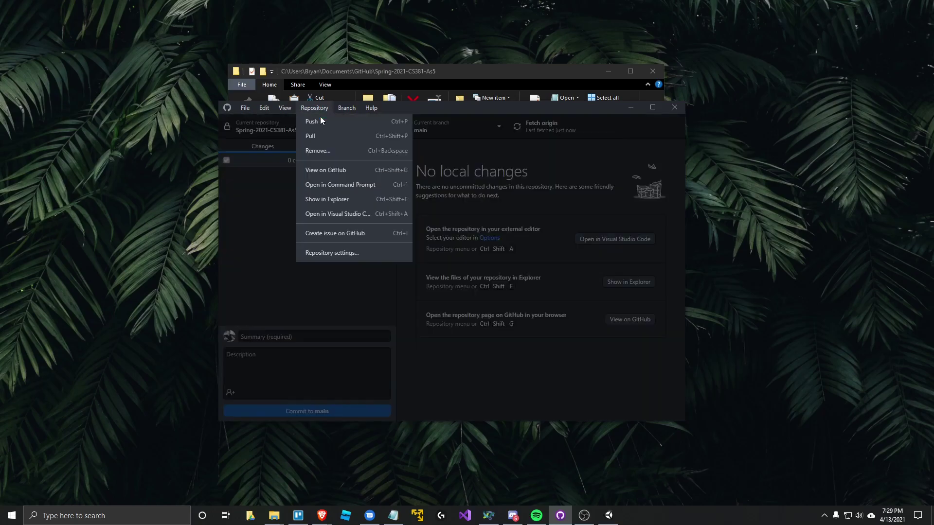
click(327, 169)
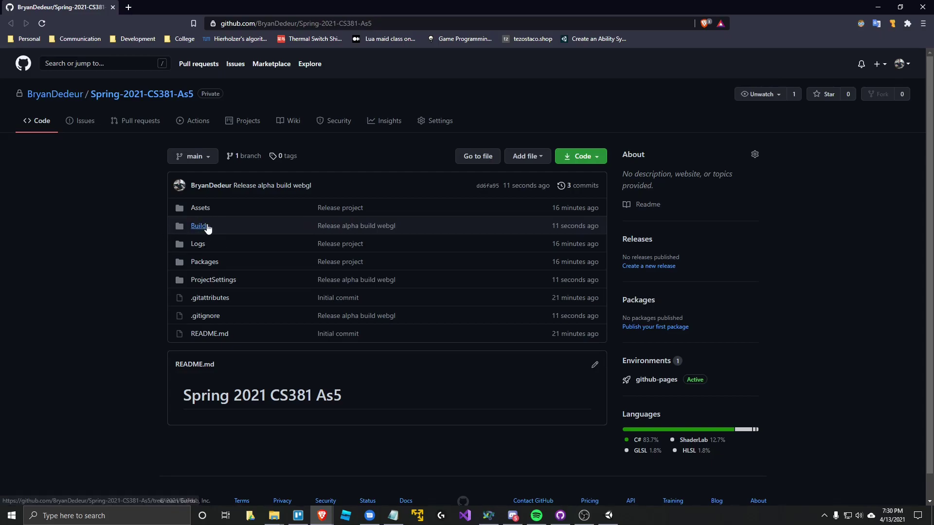
Check the Pages settings and the Builds folder's index.html, then return to the repository's main page
click(203, 227)
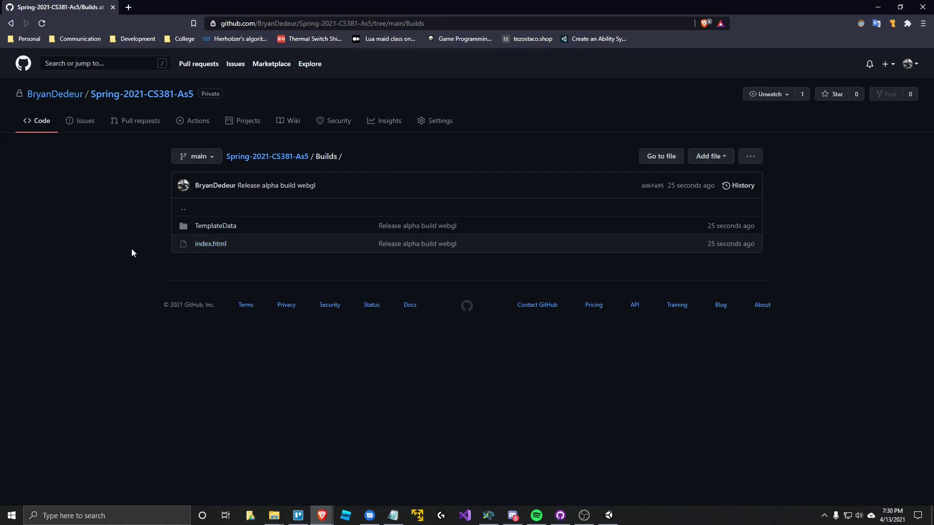
click(439, 121)
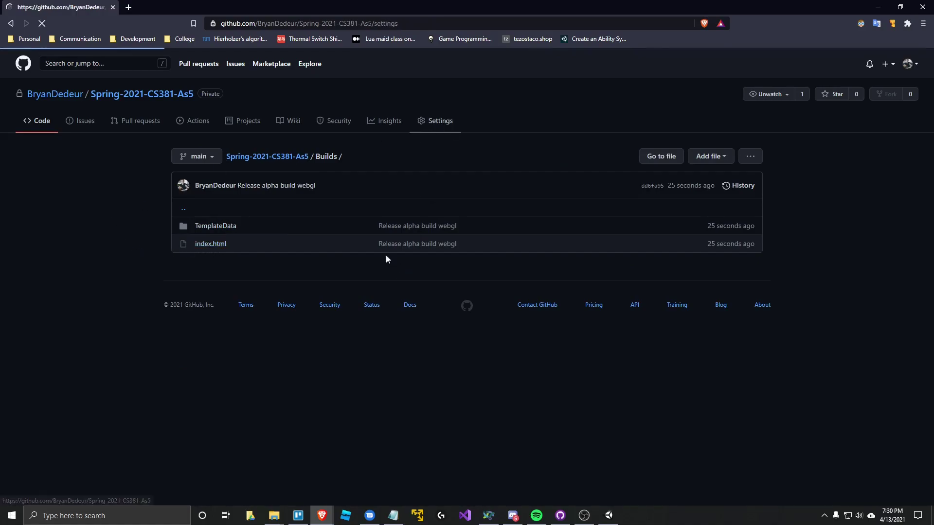
click(199, 409)
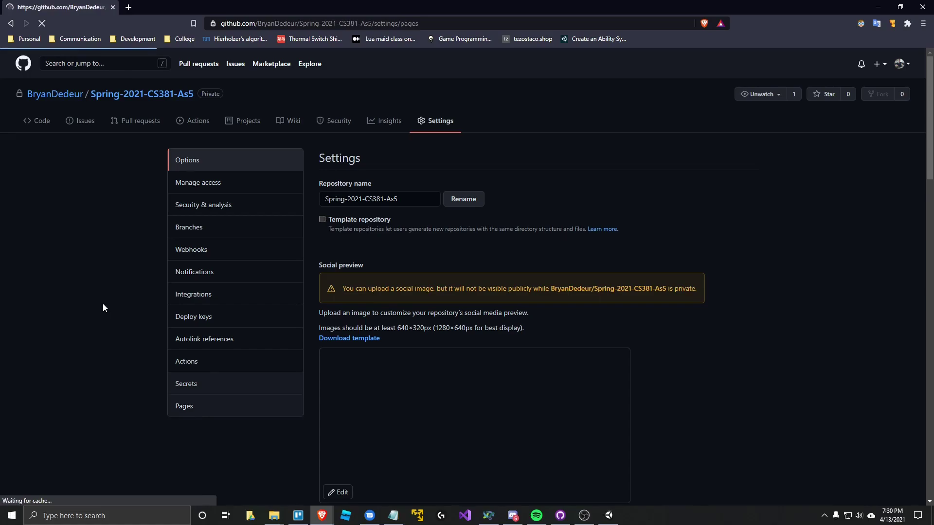
scroll(95, 311, down, 2)
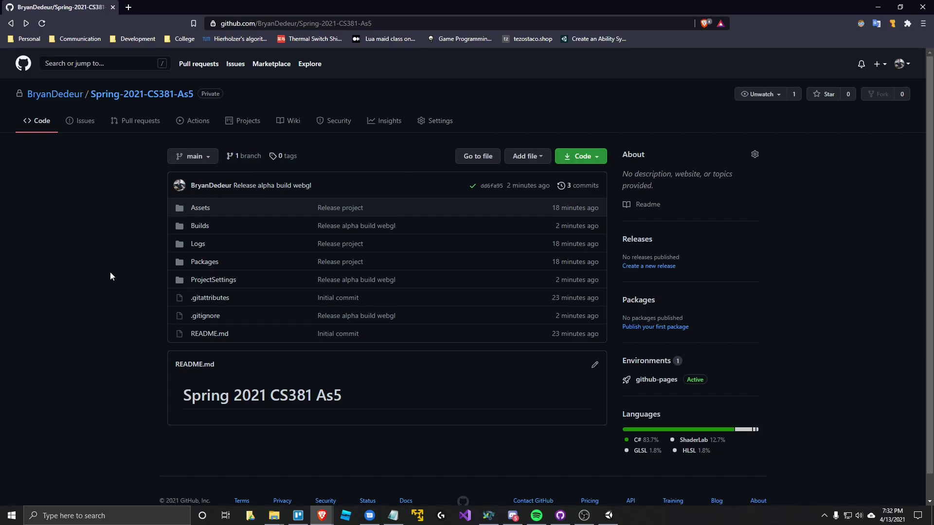
click(202, 228)
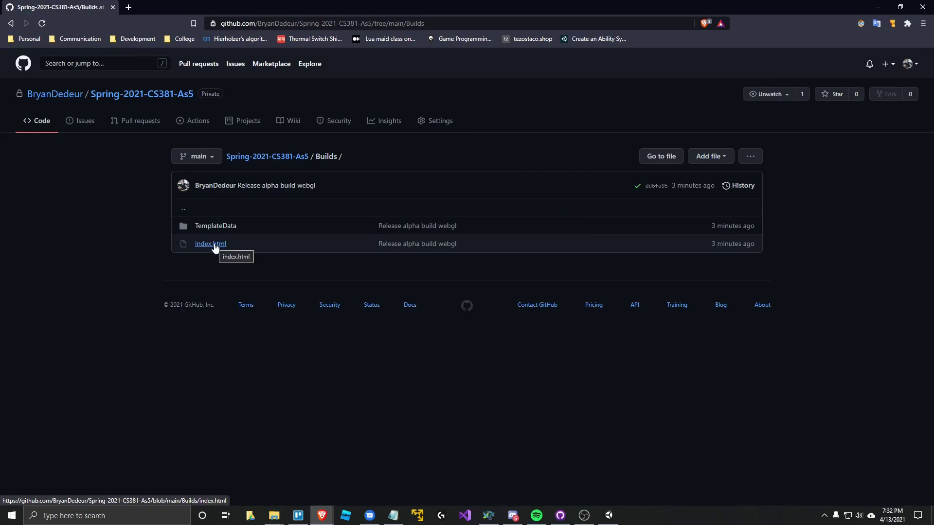
click(275, 160)
Change the address's github.com domain to the user's github.io Pages domain
click(293, 25)
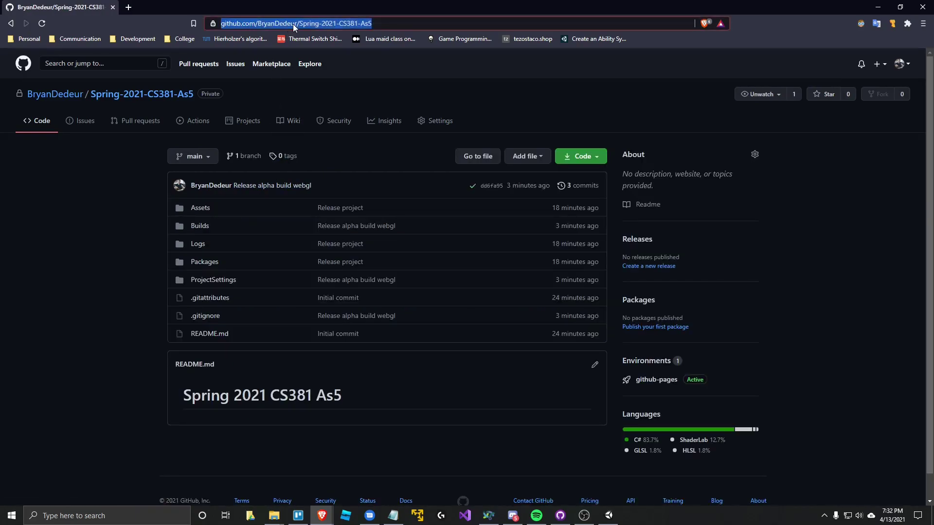
click(294, 24)
drag(280, 23, 356, 26)
key(BackSpace)
key(BackSpace)
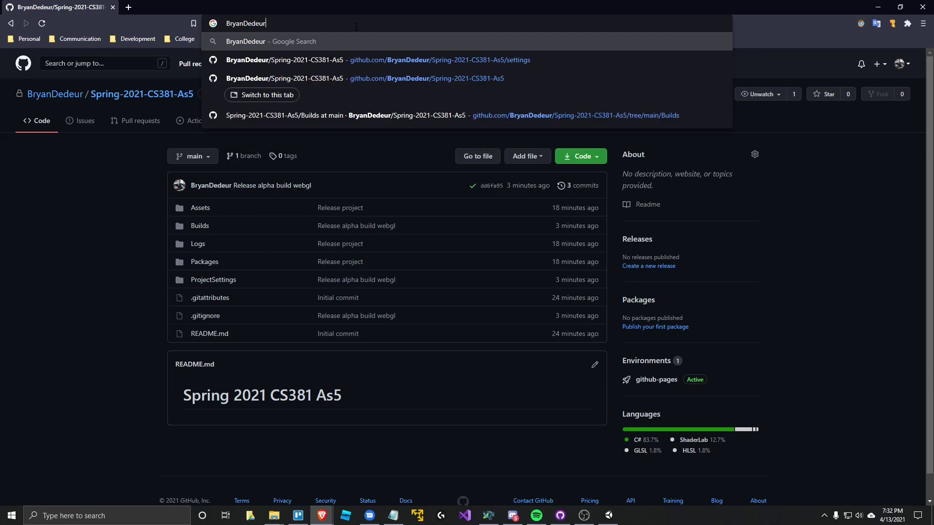
text(.gihub)
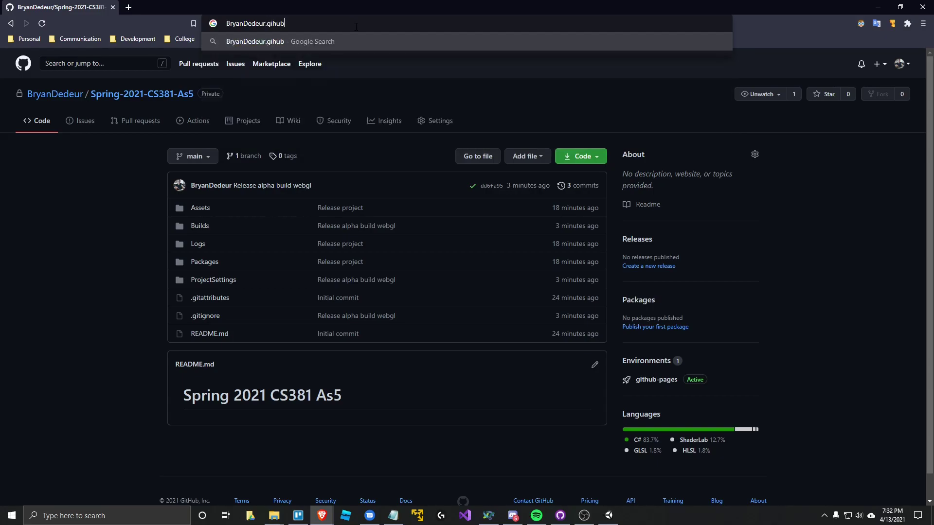
key(BackSpace)
key(BackSpace)
key(BackSpace)
text(thub.io)
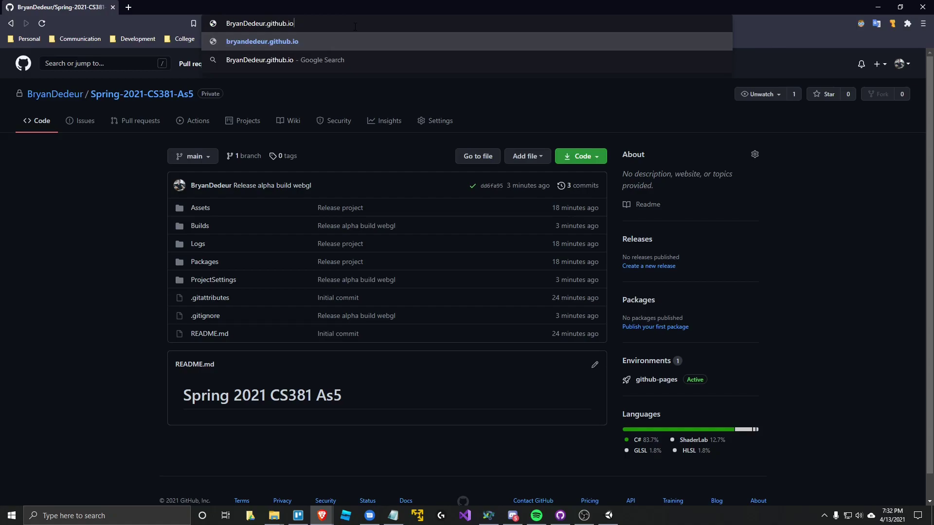
text(/)
Append Spring-2021-CS381-As5/Builds/index.html to the address and load the GitHub Pages game
drag(195, 95, 95, 100)
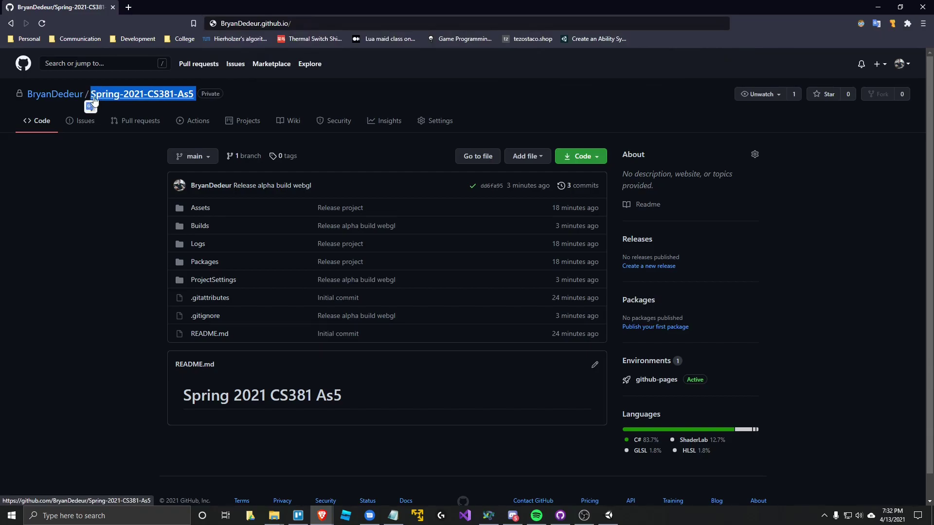
key(ctrl+c)
click(306, 27)
key(ctrl+v)
key(ctrl+z)
click(325, 26)
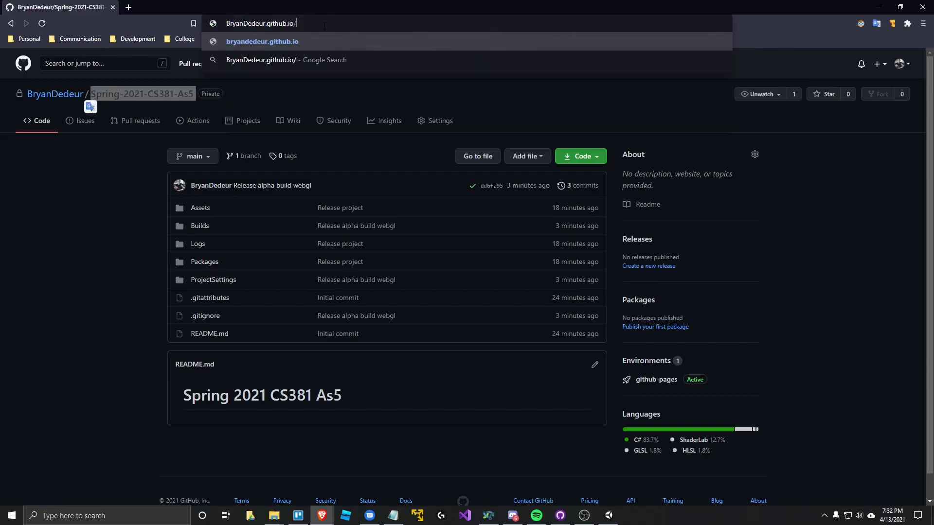
key(ctrl+v)
text(/)
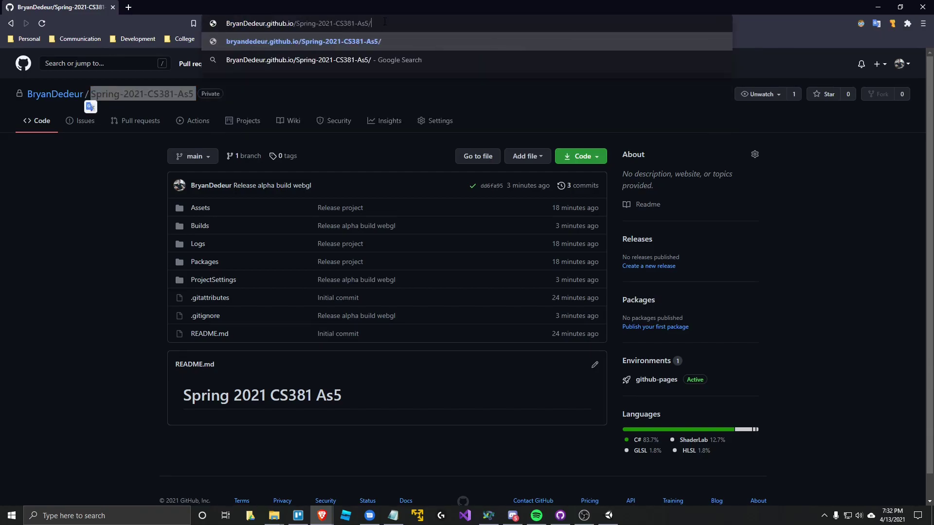
text(Builds)
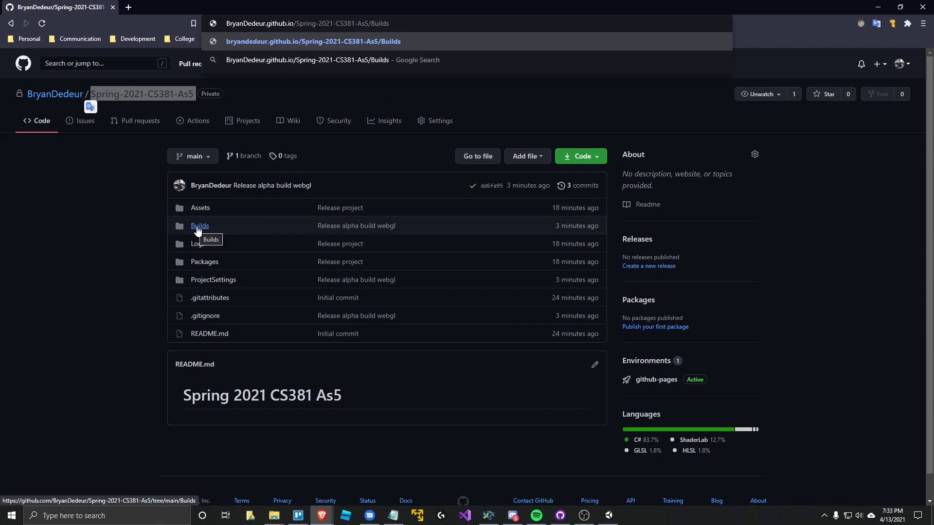
text(/Alpha)
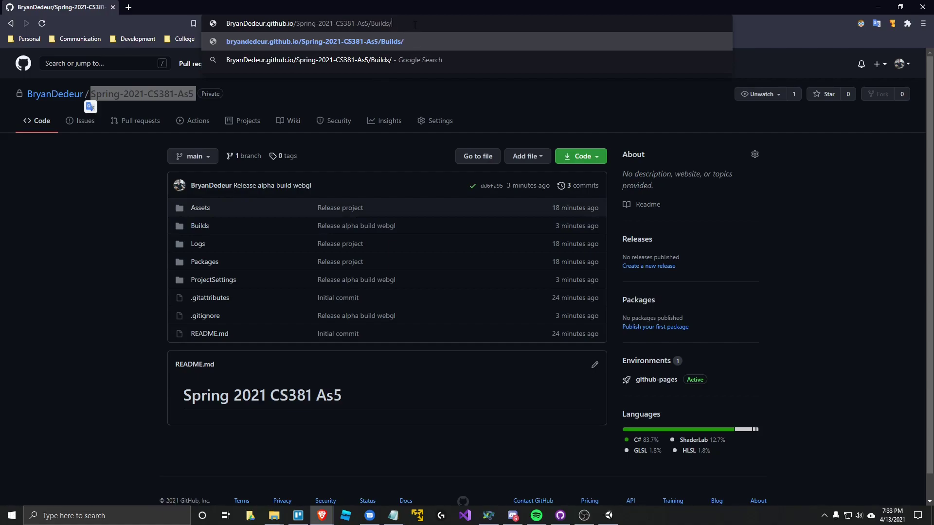
key(BackSpace)
key(BackSpace)
key(BackSpace)
key(BackSpace)
key(BackSpace)
text(index.html)
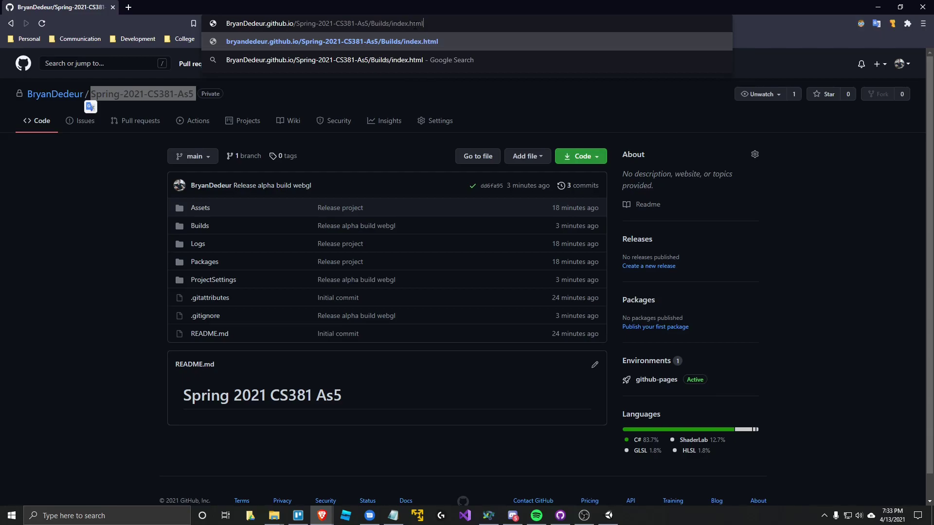
key(Return)
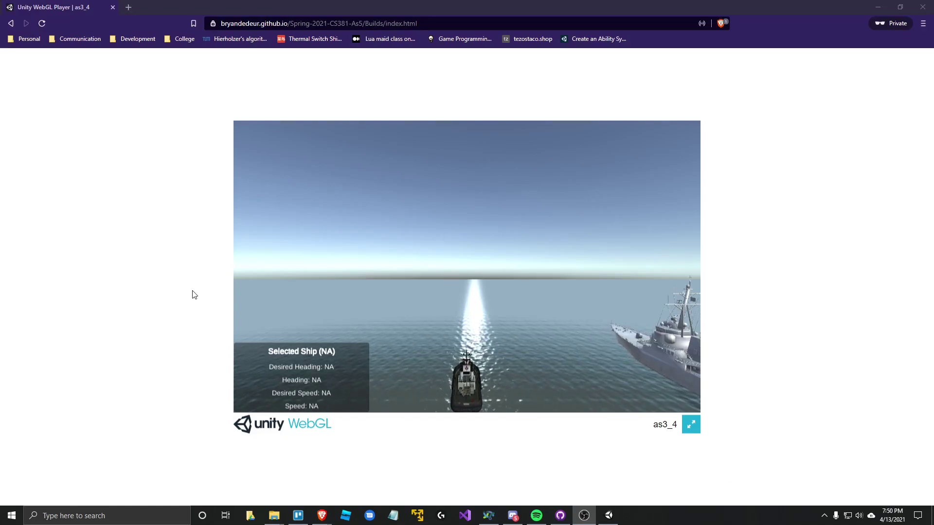
Turn the game camera right with D, inspect the Builds/index.html address, and switch back to Unity
click(527, 378)
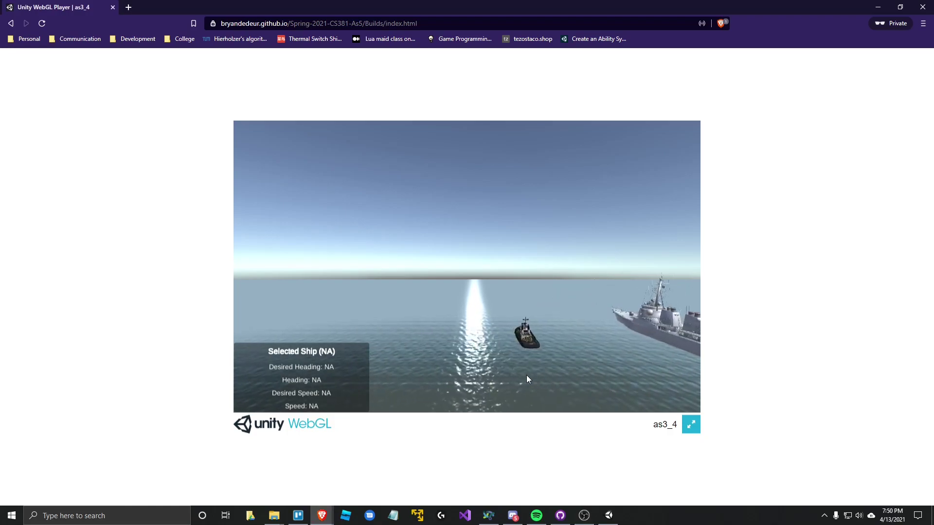
key(d)
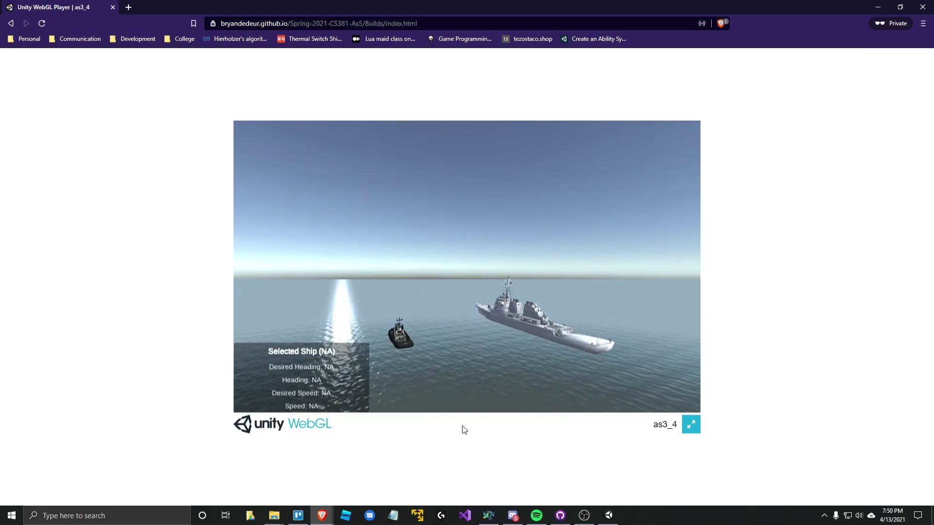
click(349, 23)
click(349, 24)
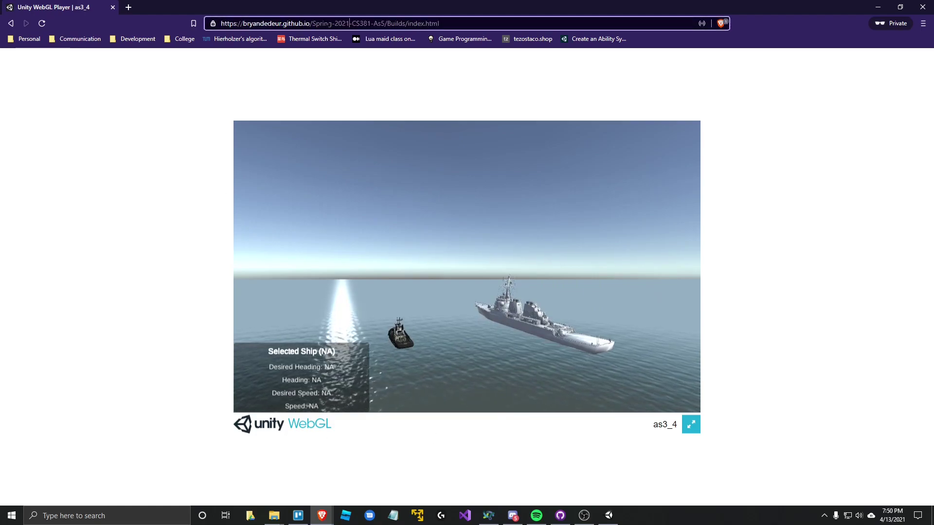
drag(313, 23, 374, 23)
click(385, 24)
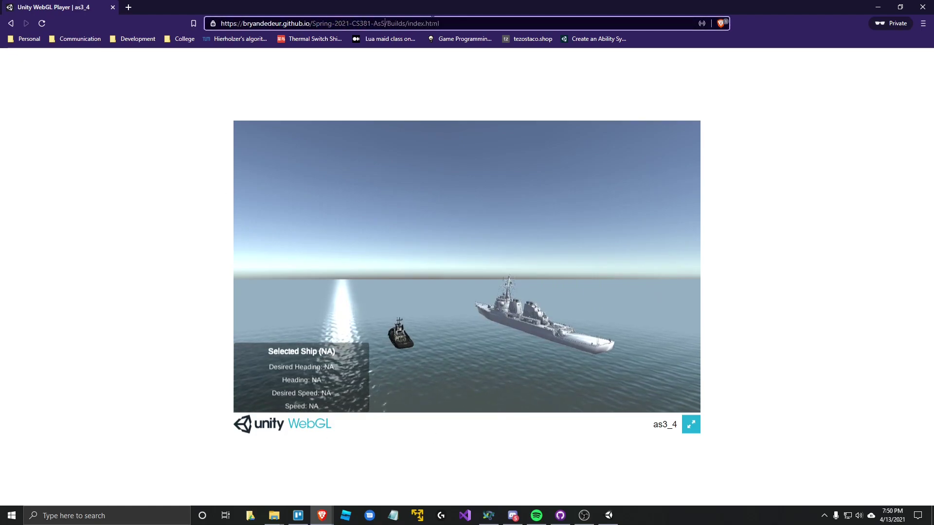
double_click(432, 23)
key(End)
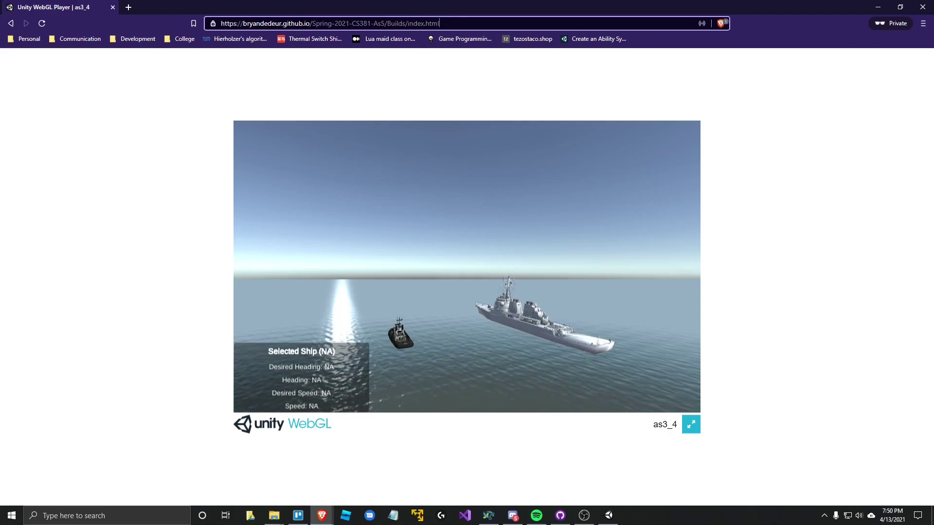
drag(439, 23, 229, 75)
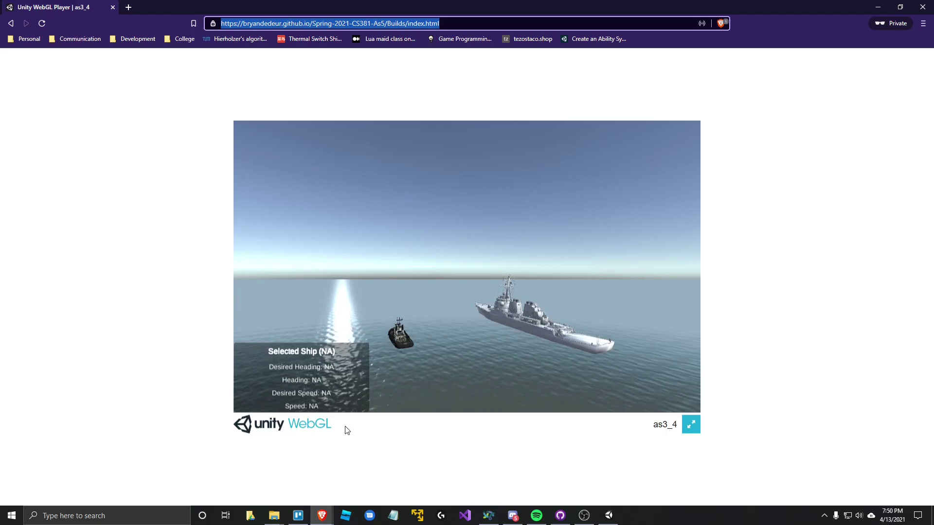
click(609, 515)
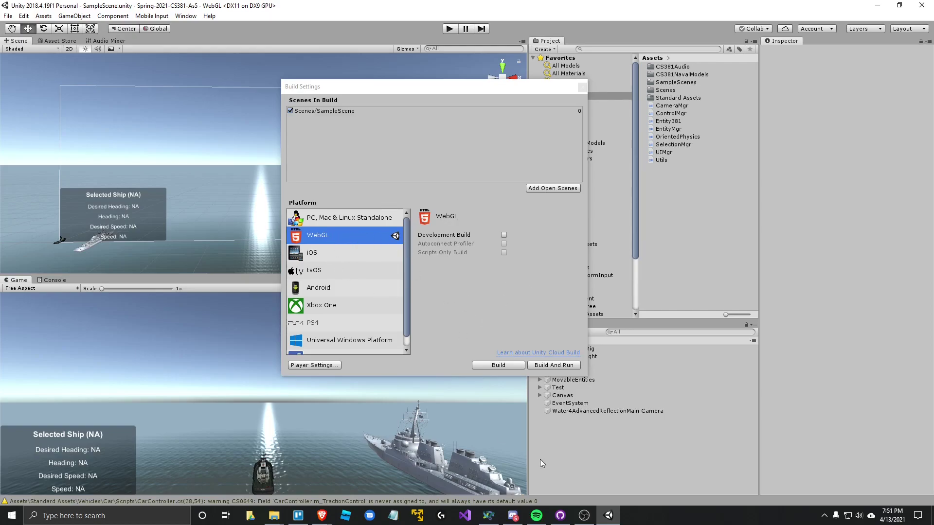
Minimize Unity and GitHub Desktop to reveal the browser game
click(560, 516)
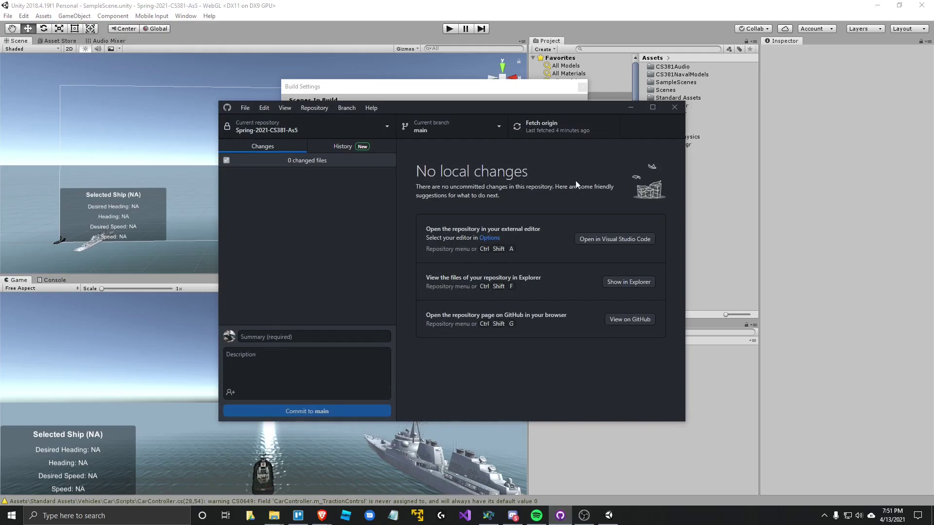
click(884, 4)
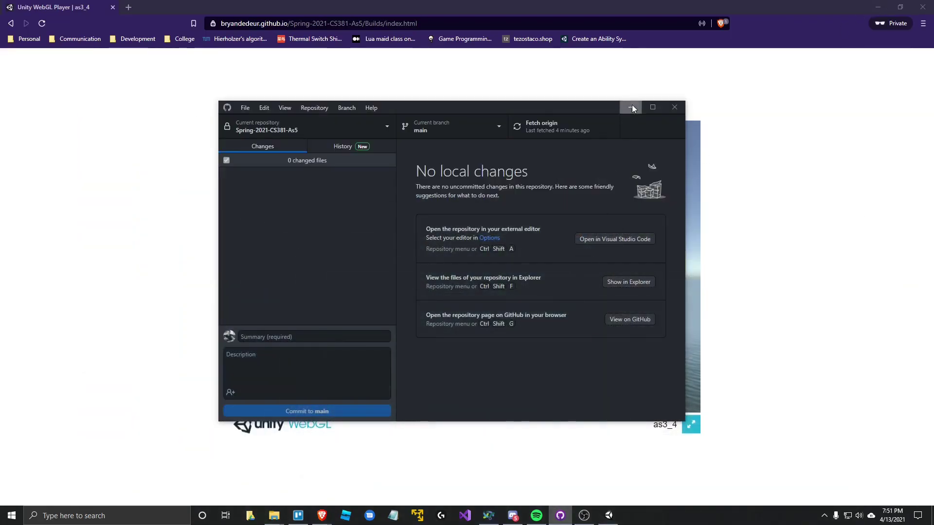
click(631, 107)
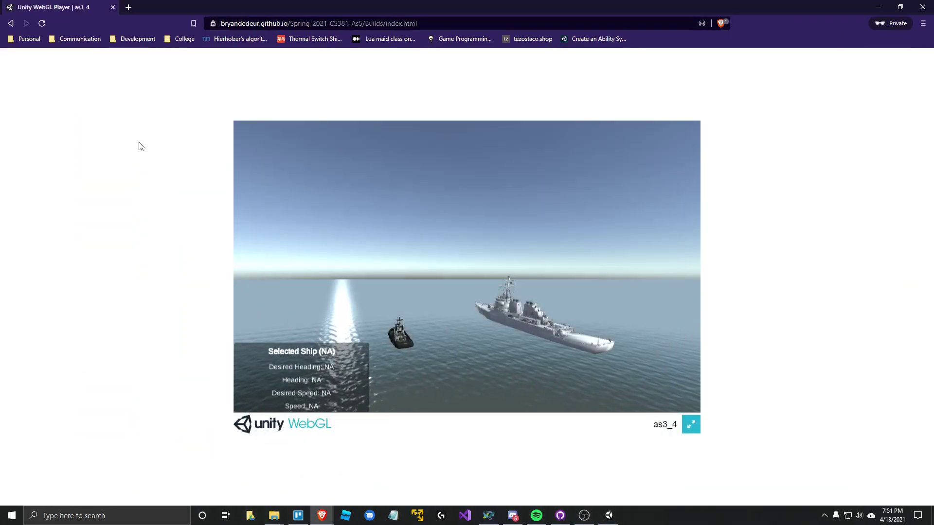
Select the page address, then move the game camera toward the ships with W
click(347, 23)
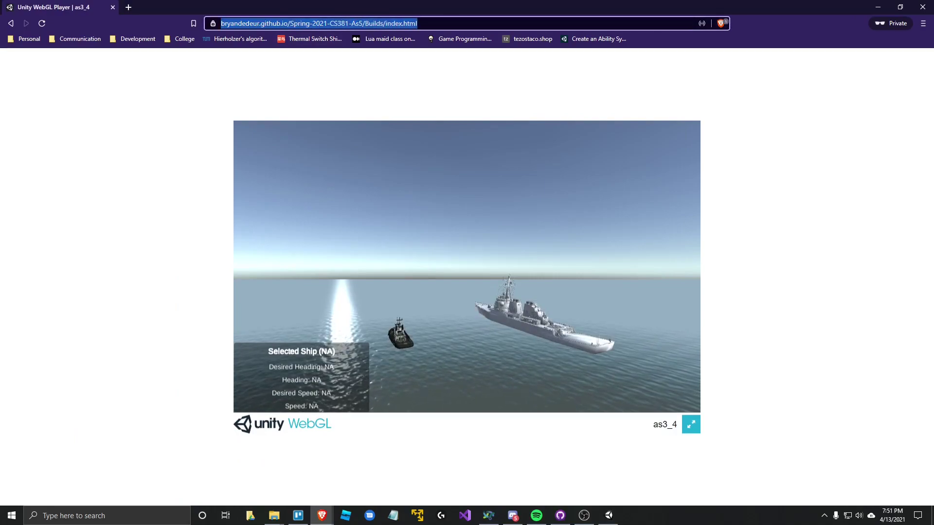
click(439, 23)
drag(439, 24, 218, 38)
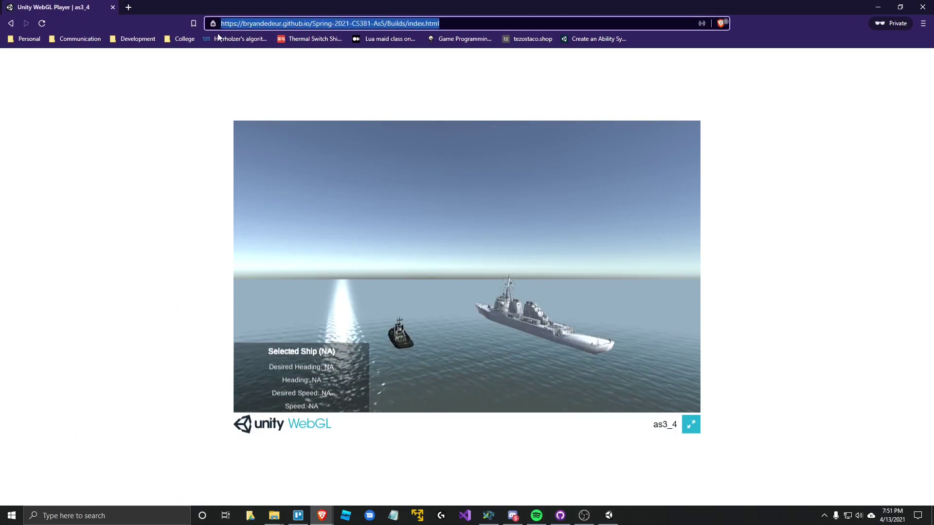
click(194, 104)
key(ctrl+l)
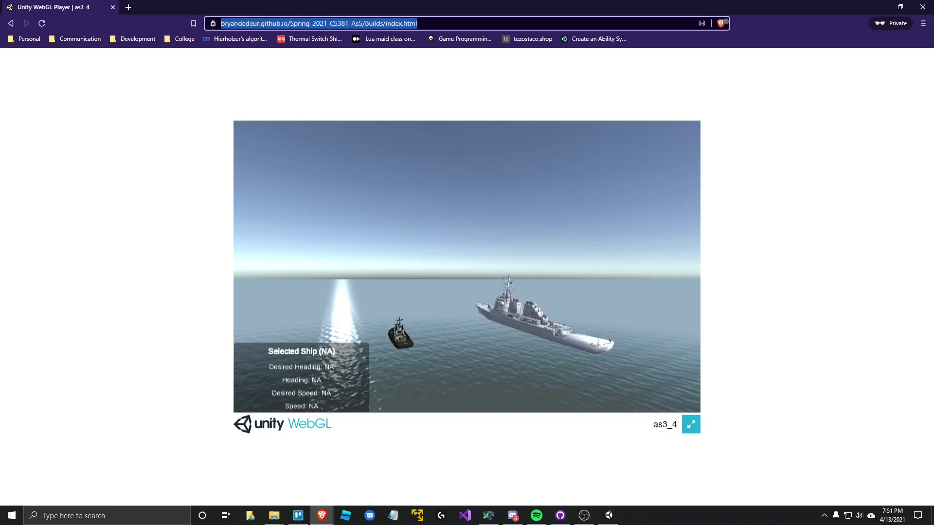
drag(439, 23, 212, 42)
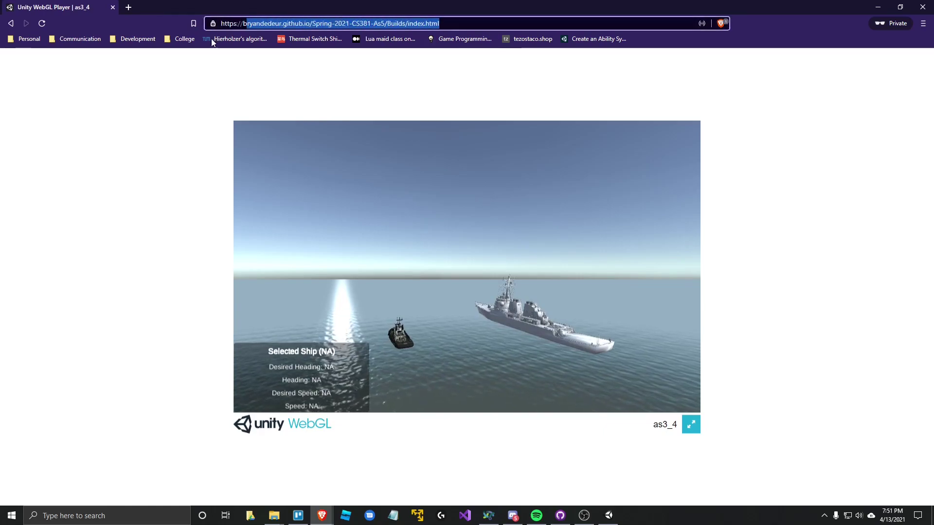
click(213, 75)
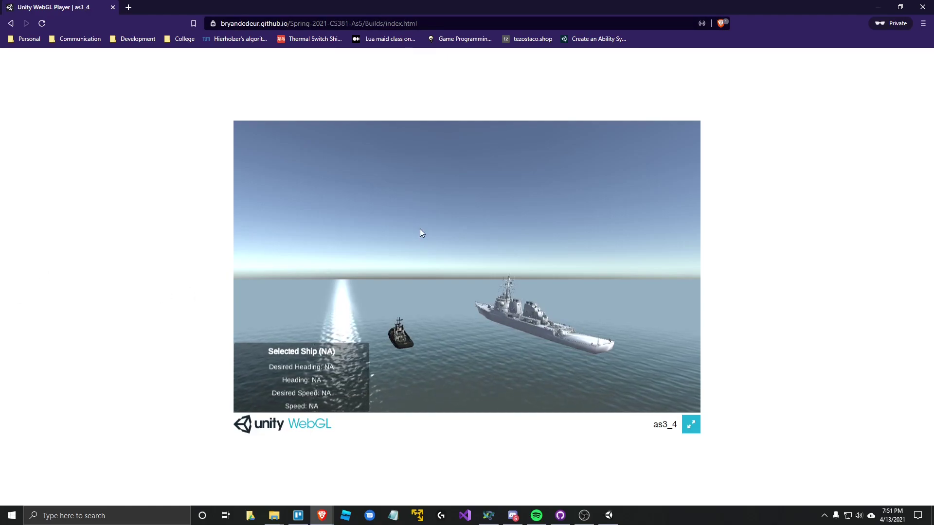
key(w)
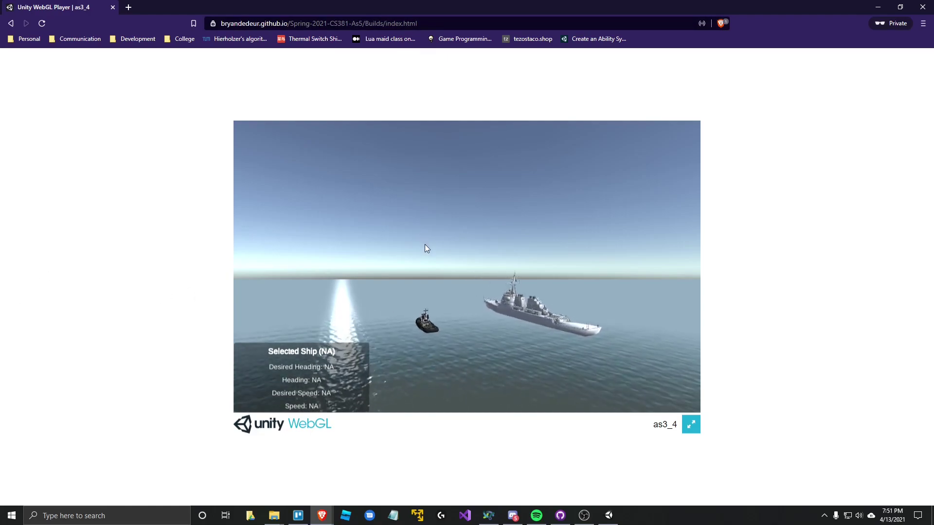